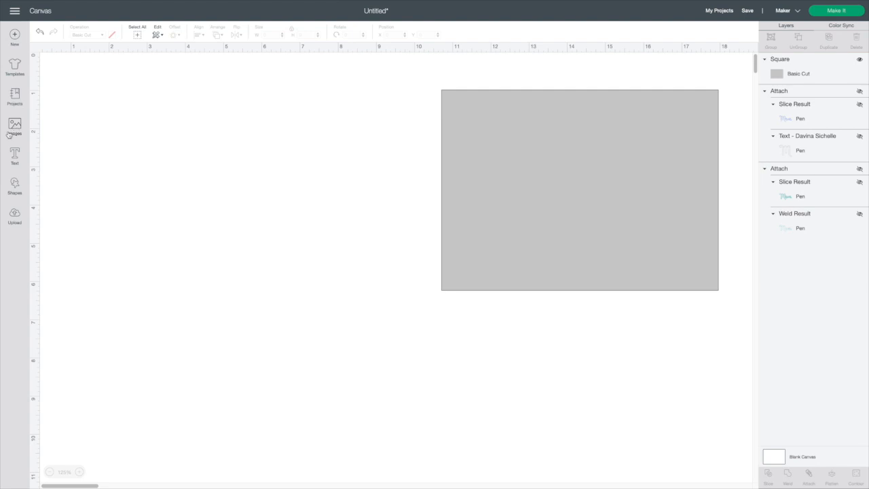
Add the text "Mom" in the Davina Sichelle font and weld its letters together.
{"action": "left_click", "coordinate": [15, 154]}
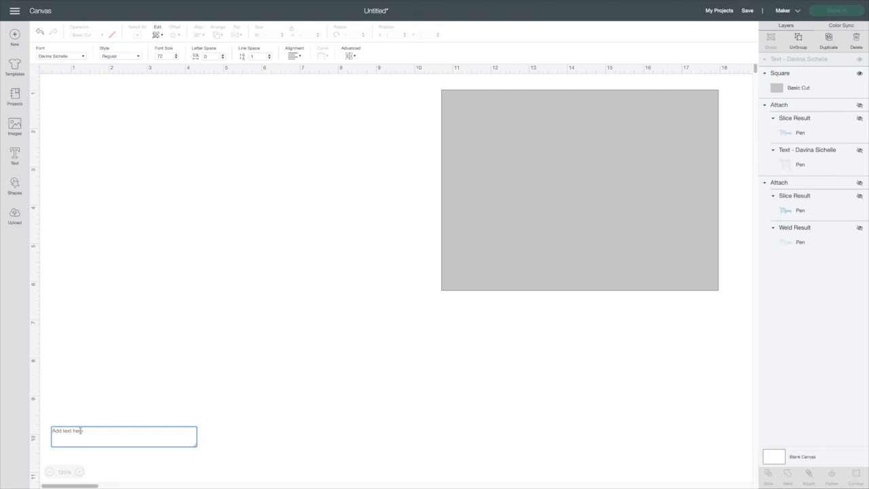
{"action": "type", "text": "Mom"}
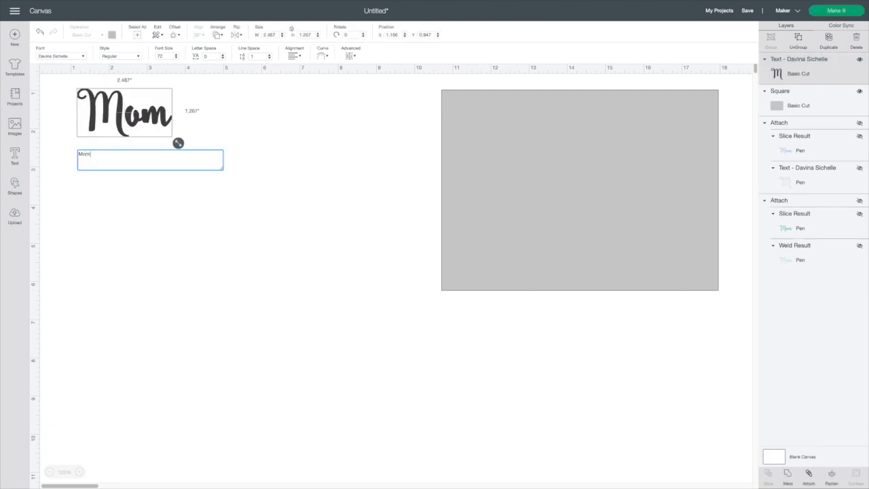
{"action": "left_click", "coordinate": [206, 362]}
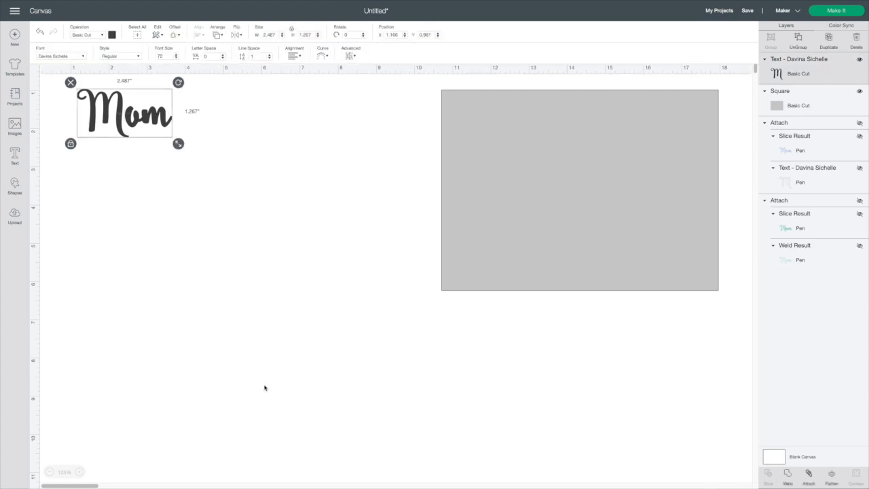
{"action": "left_click", "coordinate": [222, 392]}
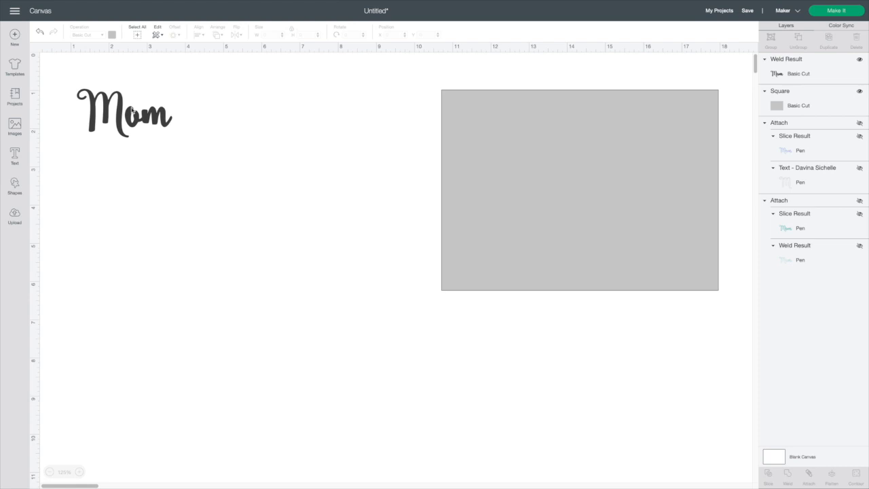
Set the operation of the welded "Mom" word to Pen.
{"action": "left_click", "coordinate": [133, 110]}
{"action": "left_click", "coordinate": [39, 33]}
{"action": "left_click", "coordinate": [118, 108]}
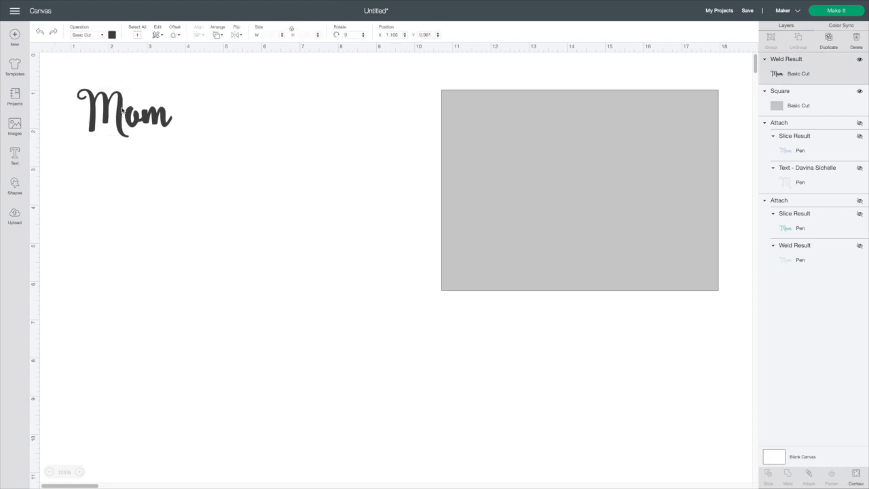
{"action": "left_click", "coordinate": [95, 35]}
{"action": "left_click", "coordinate": [97, 108]}
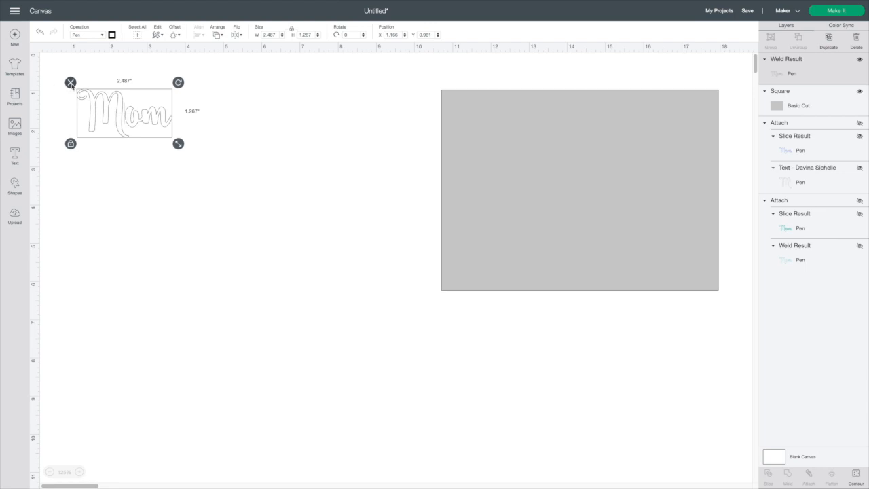
Add a second text reading "mom" in lowercase and move it below the welded word.
{"action": "left_click", "coordinate": [15, 160]}
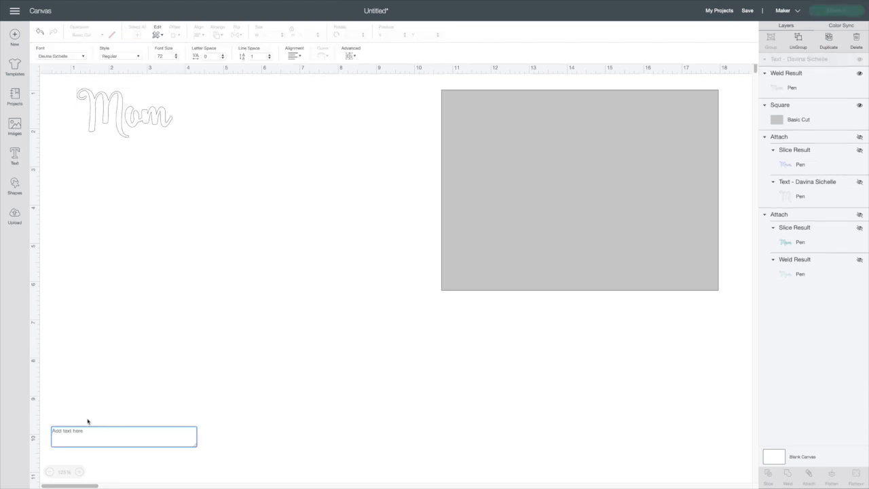
{"action": "type", "text": "mom"}
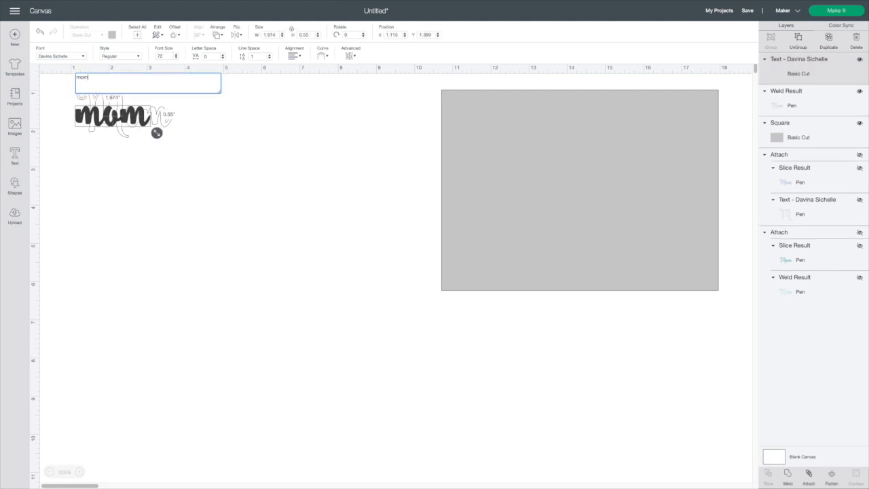
{"action": "left_click_drag", "start_coordinate": [113, 122], "coordinate": [113, 197]}
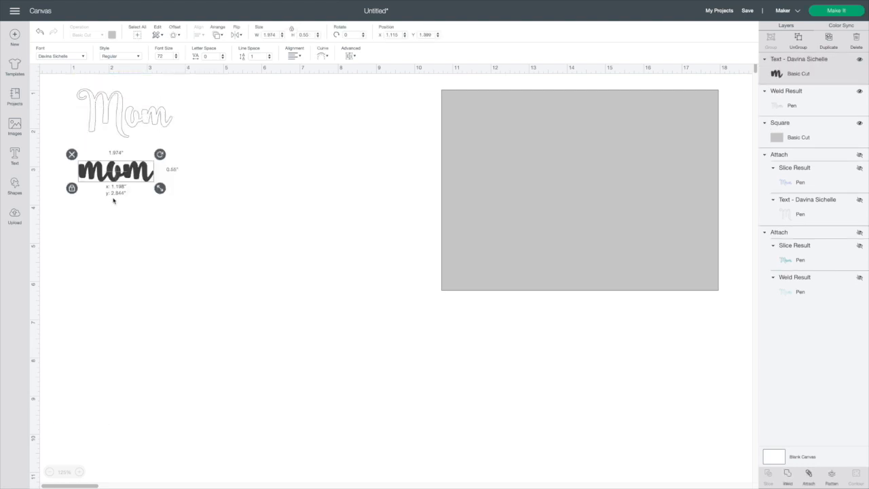
{"action": "left_click", "coordinate": [220, 206]}
{"action": "left_click", "coordinate": [120, 200]}
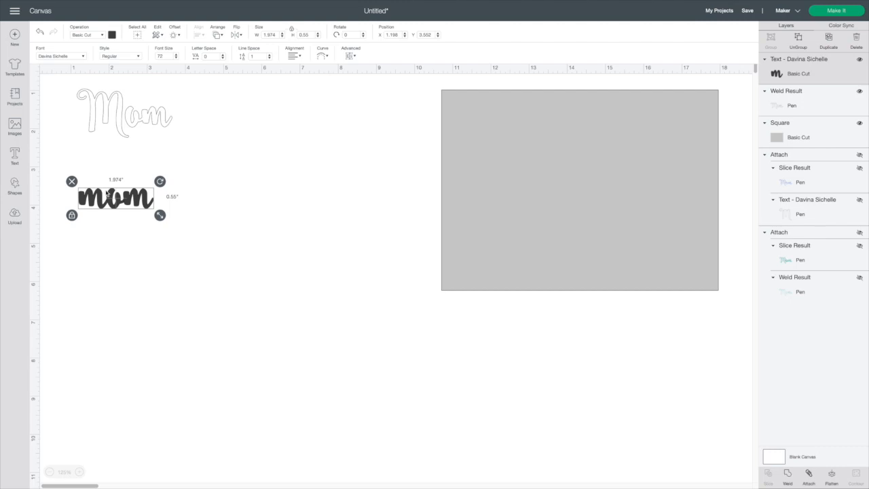
Set the unwelded lowercase "mom" to Pen and examine its outlines where the letters meet.
{"action": "left_click", "coordinate": [102, 36]}
{"action": "left_click", "coordinate": [94, 106]}
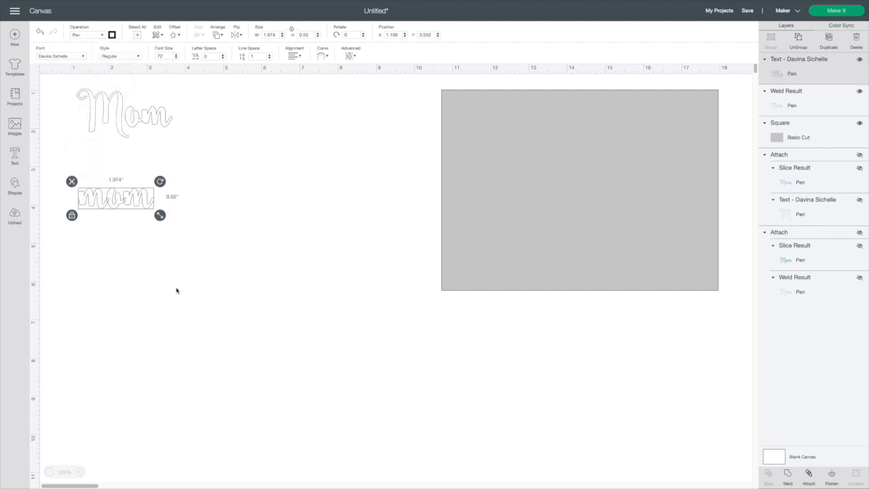
{"action": "left_click", "coordinate": [80, 472]}
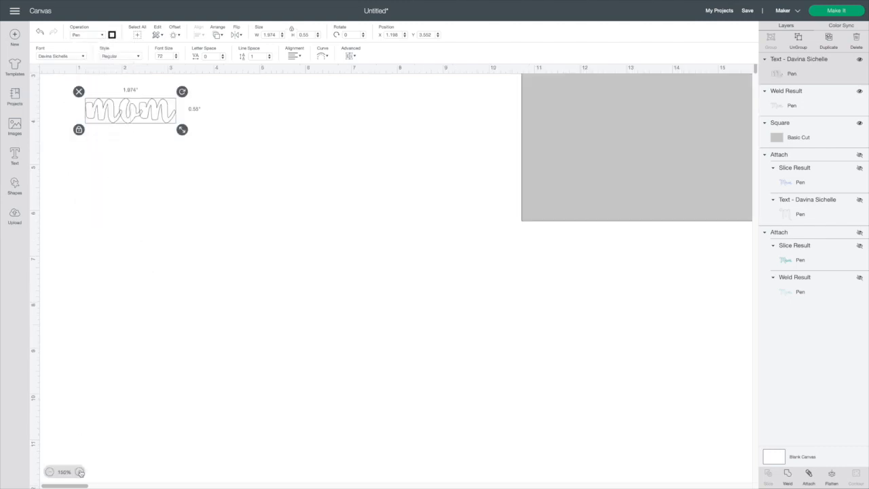
{"action": "left_click", "coordinate": [80, 472]}
{"action": "left_click", "coordinate": [173, 221]}
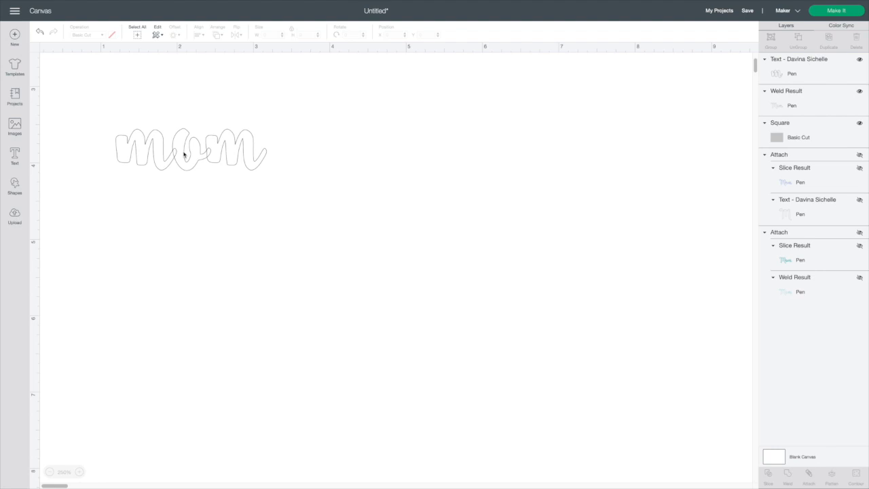
{"action": "scroll", "coordinate": [184, 154], "scroll_direction": "up", "scroll_amount": 3}
Delete the unwelded lowercase "mom" text.
{"action": "left_click", "coordinate": [155, 251]}
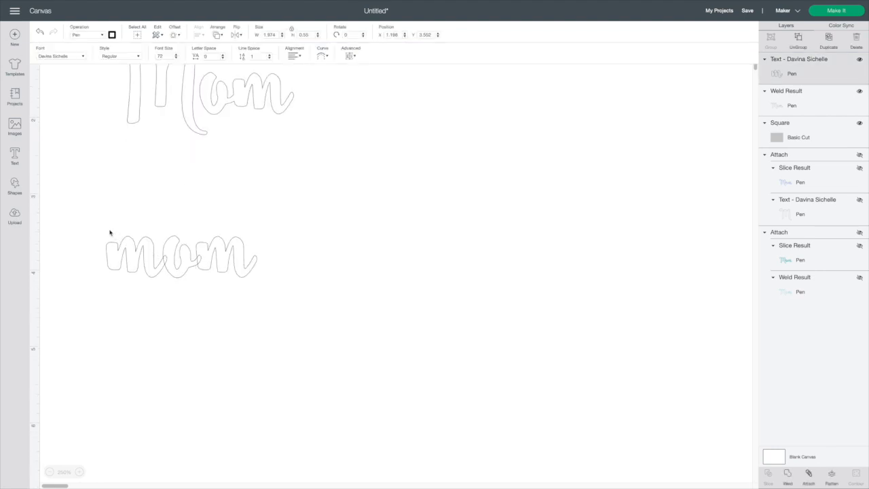
{"action": "key", "text": "Delete"}
{"action": "scroll", "coordinate": [159, 192], "scroll_direction": "up", "scroll_amount": 3}
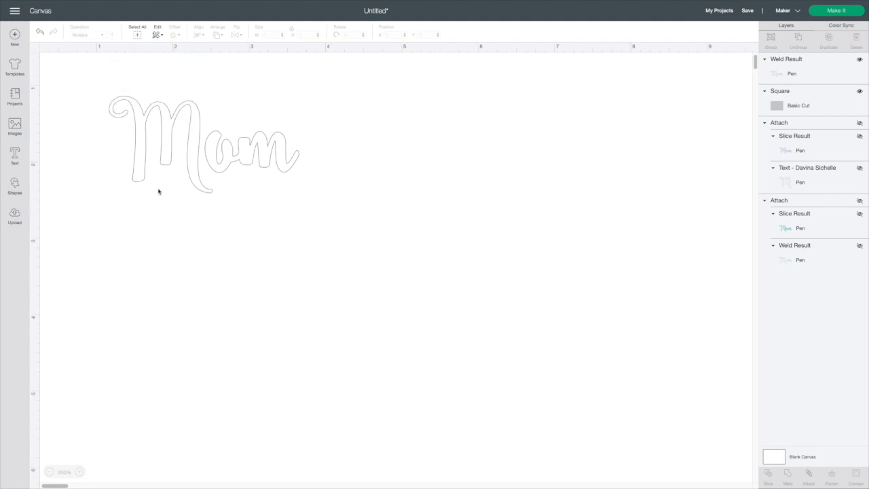
Size the welded "Mom" against the gray rectangle, enlarging it to about 3.36 by 1.71 inches, and place it back on the empty canvas.
{"action": "left_click", "coordinate": [167, 161]}
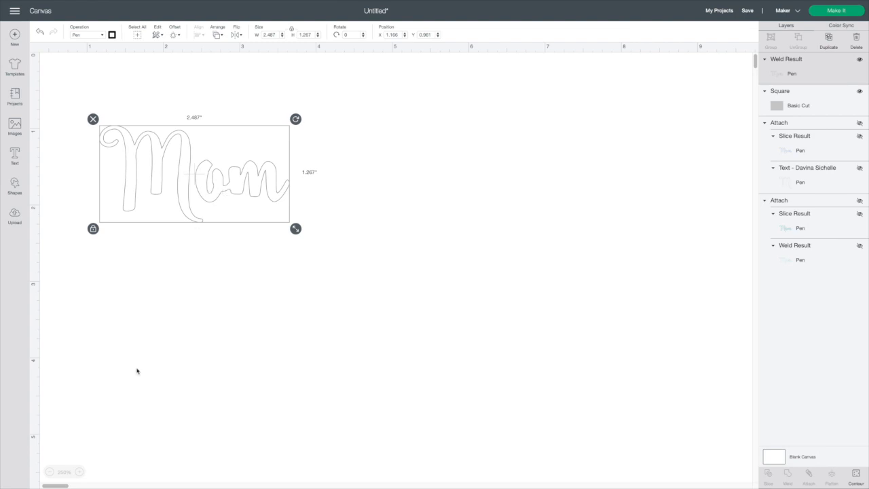
{"action": "left_click", "coordinate": [50, 471]}
{"action": "left_click", "coordinate": [50, 472]}
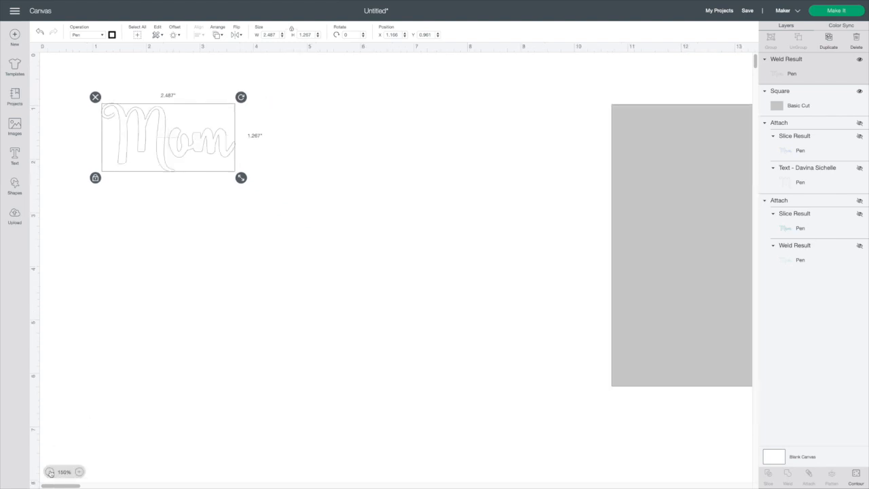
{"action": "left_click_drag", "start_coordinate": [167, 135], "coordinate": [537, 228]}
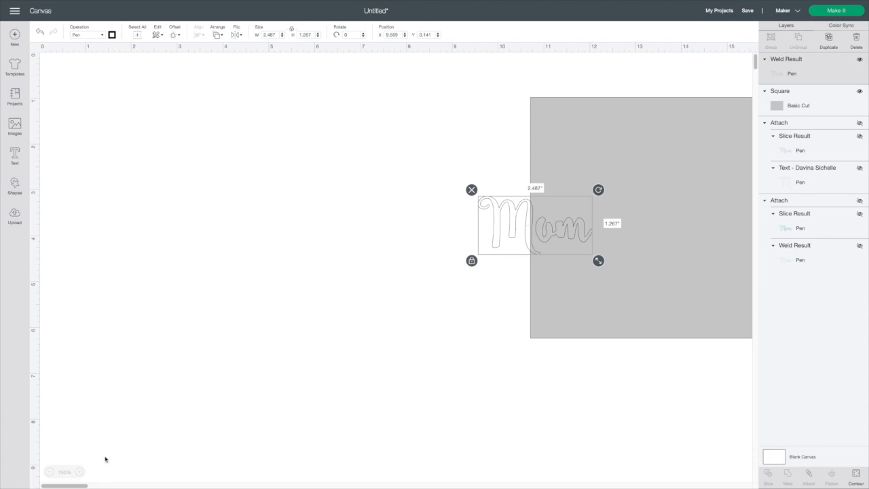
{"action": "left_click", "coordinate": [49, 472]}
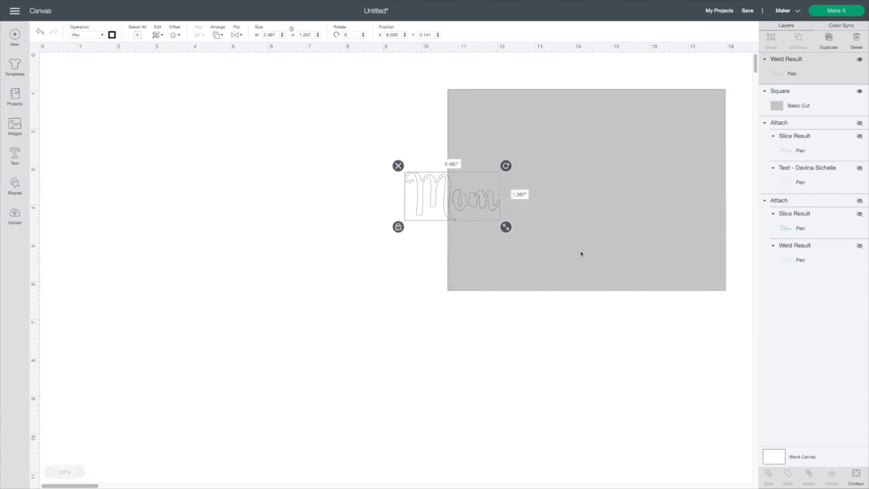
{"action": "left_click_drag", "start_coordinate": [488, 198], "coordinate": [589, 183]}
{"action": "left_click_drag", "start_coordinate": [608, 211], "coordinate": [641, 229]}
{"action": "left_click_drag", "start_coordinate": [583, 202], "coordinate": [149, 155]}
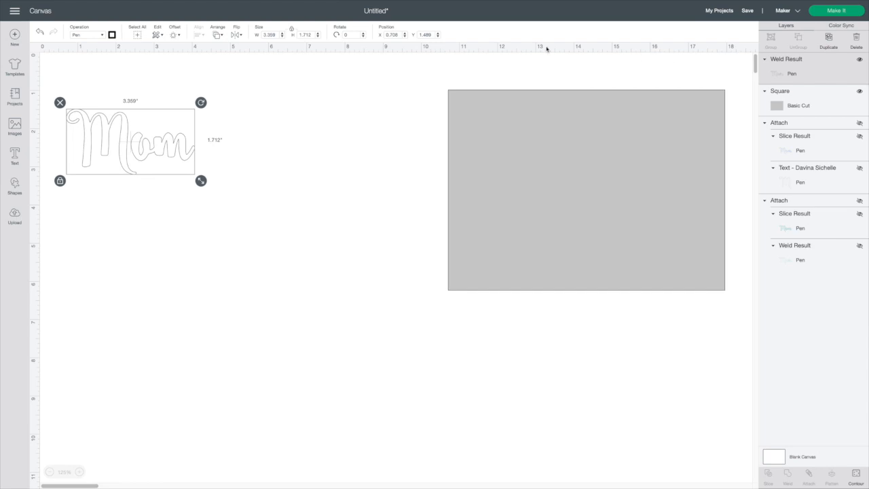
Duplicate the "Mom" outline to make four in total and arrange them in two columns of two beside the gray rectangle.
{"action": "left_click", "coordinate": [828, 45]}
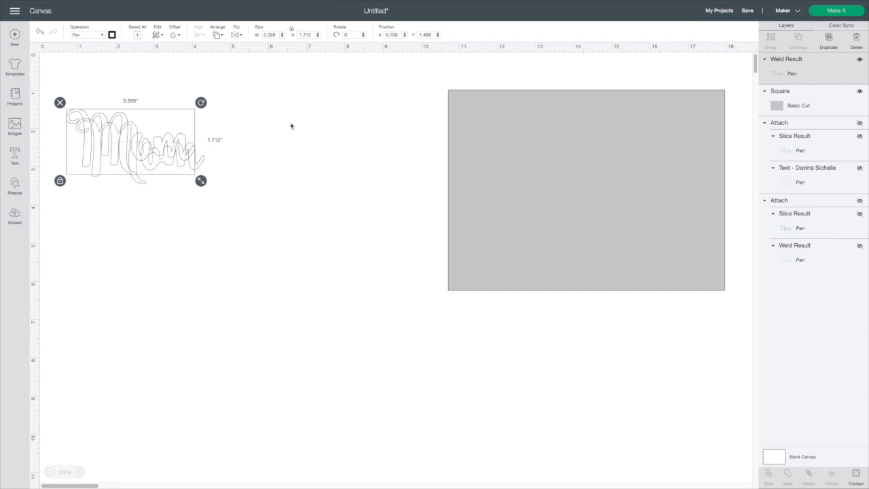
{"action": "left_click_drag", "start_coordinate": [165, 160], "coordinate": [243, 156]}
{"action": "left_click", "coordinate": [829, 46]}
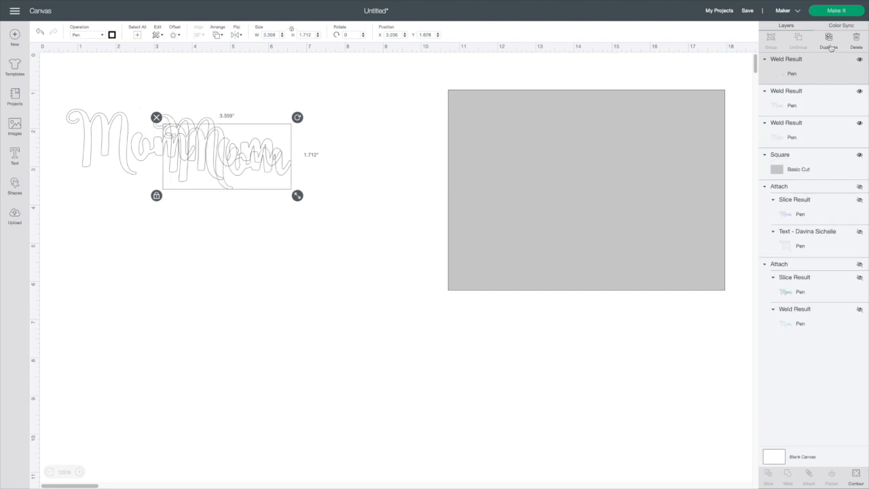
{"action": "left_click_drag", "start_coordinate": [258, 175], "coordinate": [406, 167]}
{"action": "left_click_drag", "start_coordinate": [203, 147], "coordinate": [122, 182]}
{"action": "left_click_drag", "start_coordinate": [125, 132], "coordinate": [127, 103]}
{"action": "left_click_drag", "start_coordinate": [123, 166], "coordinate": [126, 160]}
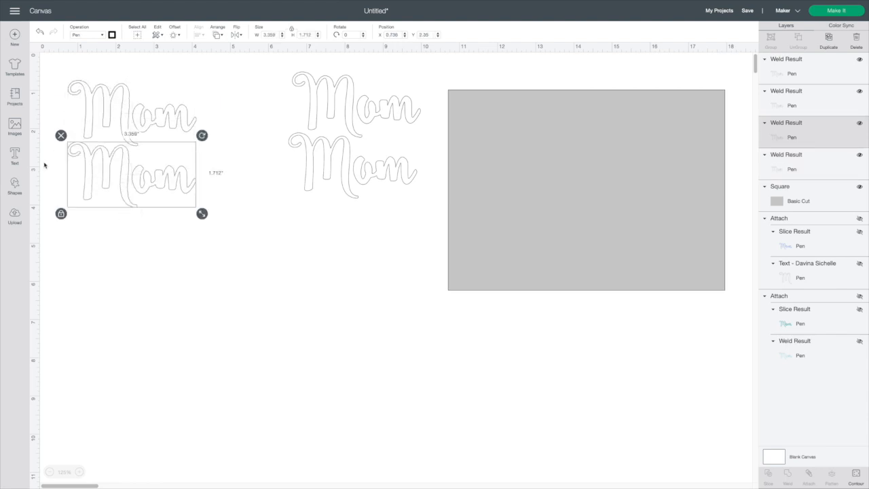
Browse the flower images in the image library and select the purple field of flowers design.
{"action": "left_click", "coordinate": [15, 127]}
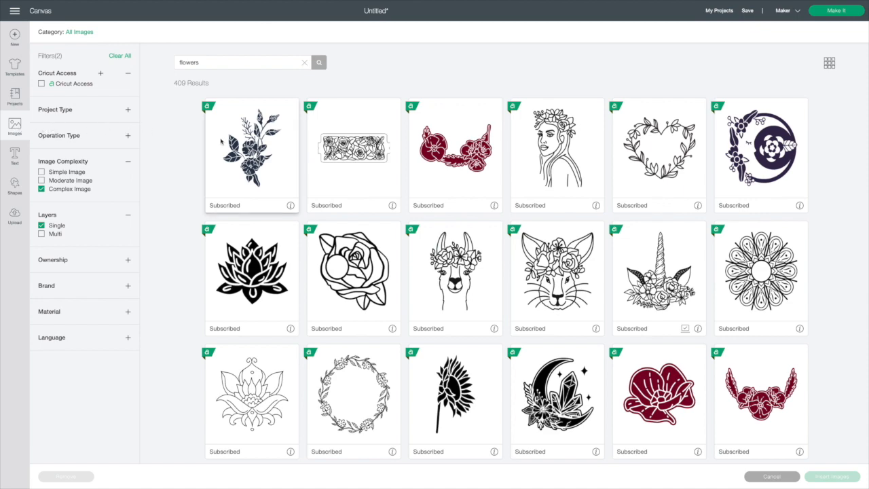
{"action": "scroll", "coordinate": [364, 162], "scroll_direction": "down", "scroll_amount": 6}
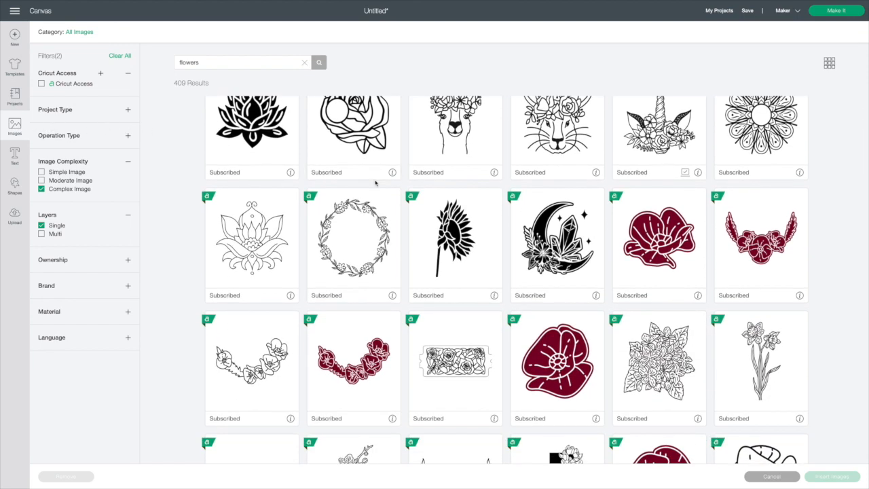
{"action": "scroll", "coordinate": [504, 279], "scroll_direction": "down", "scroll_amount": 8}
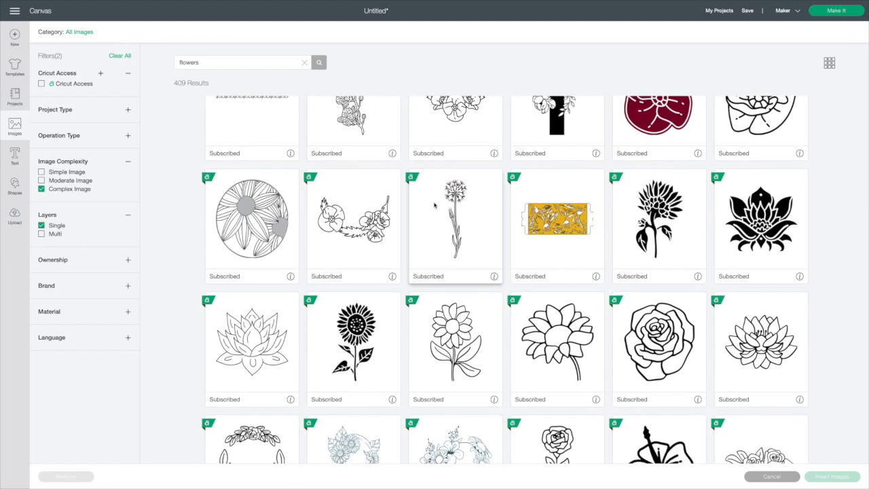
{"action": "scroll", "coordinate": [505, 279], "scroll_direction": "down", "scroll_amount": 3}
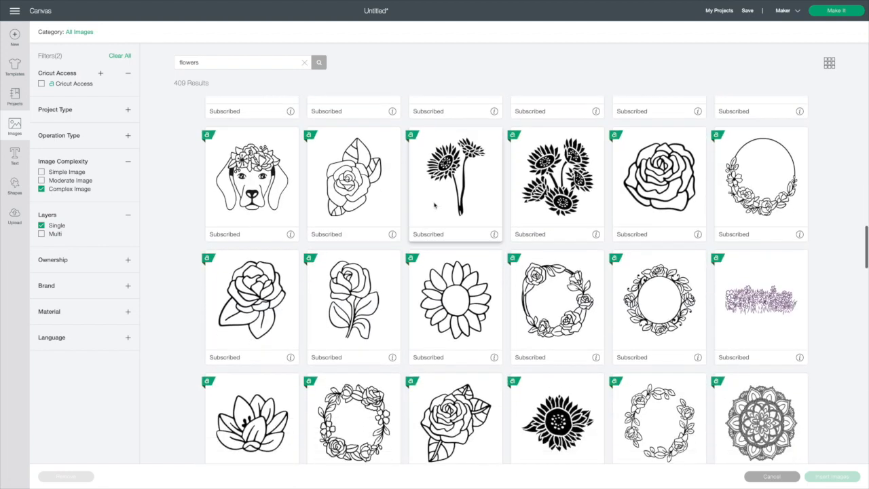
{"action": "left_click", "coordinate": [752, 291]}
Add the brown leaf and flower pattern to the image selection and insert both images onto the canvas.
{"action": "scroll", "coordinate": [746, 285], "scroll_direction": "down", "scroll_amount": 3}
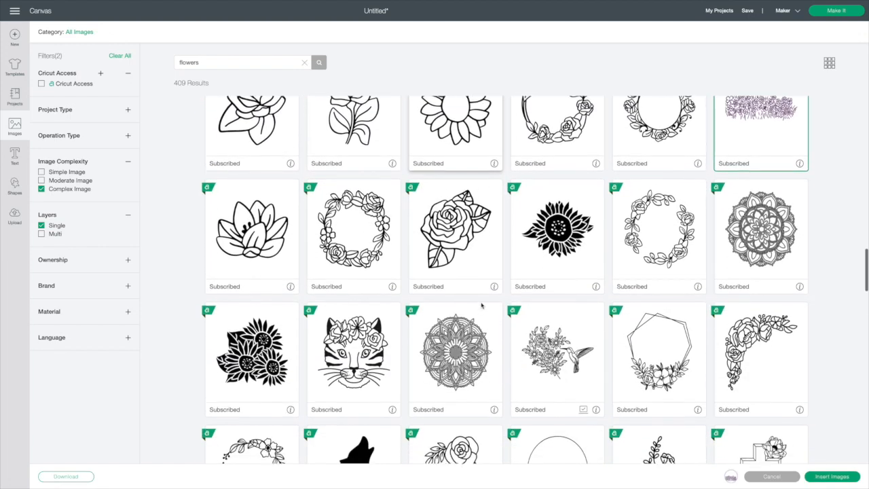
{"action": "scroll", "coordinate": [582, 269], "scroll_direction": "down", "scroll_amount": 3}
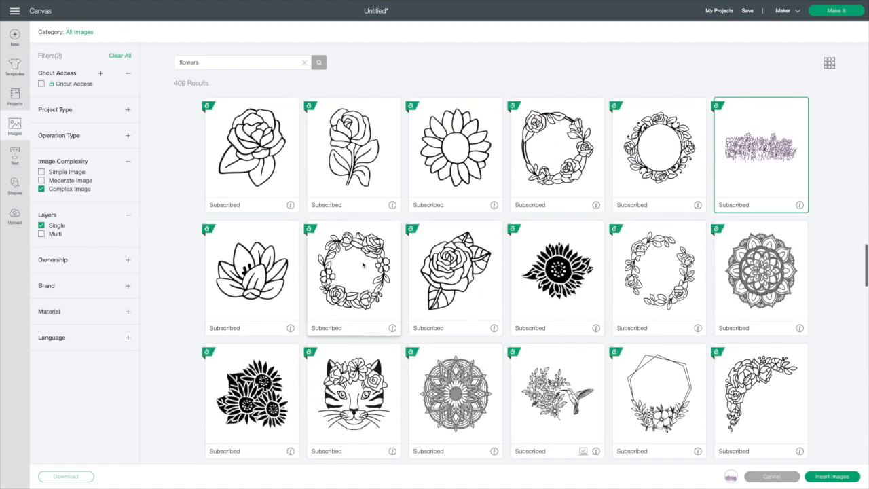
{"action": "scroll", "coordinate": [363, 264], "scroll_direction": "down", "scroll_amount": 10}
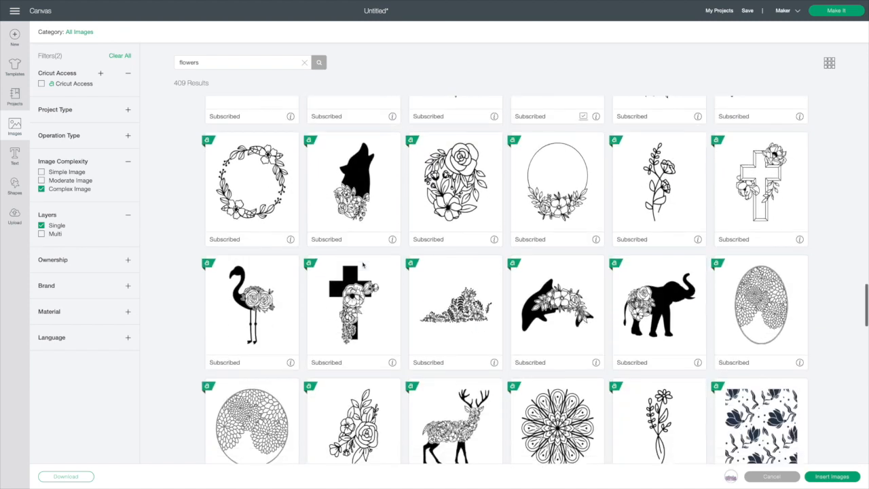
{"action": "scroll", "coordinate": [363, 265], "scroll_direction": "down", "scroll_amount": 1}
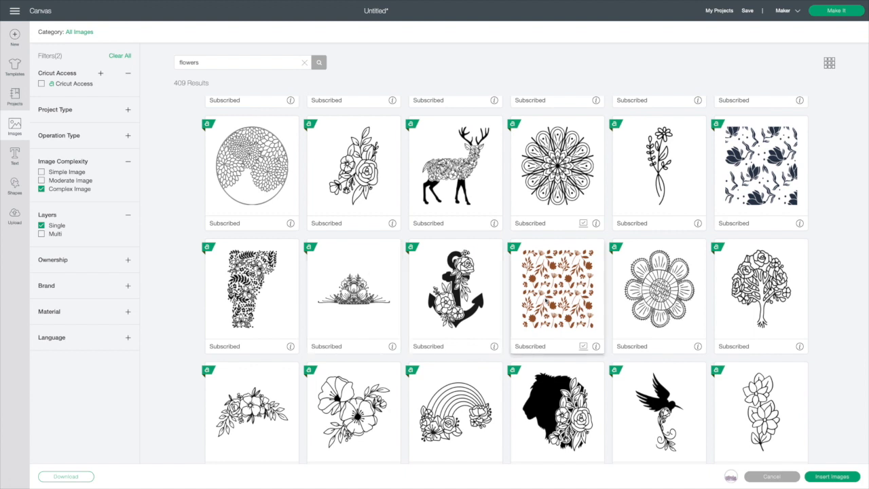
{"action": "left_click", "coordinate": [557, 292]}
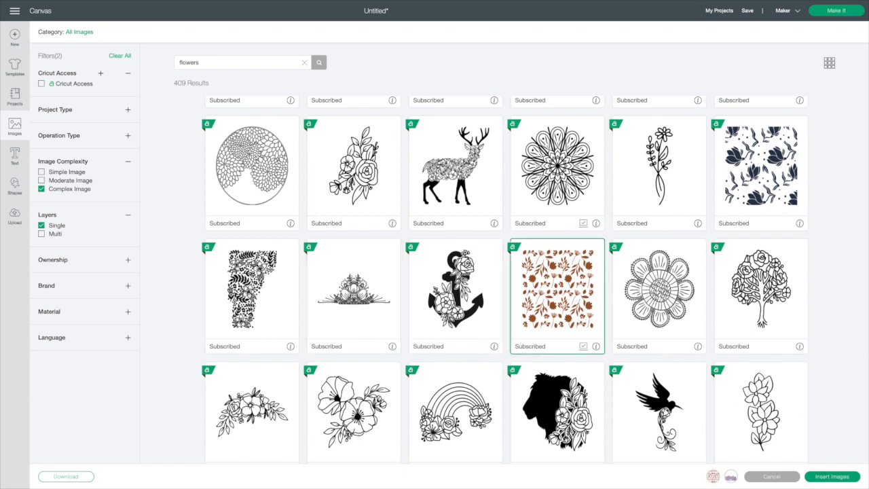
{"action": "left_click", "coordinate": [835, 480]}
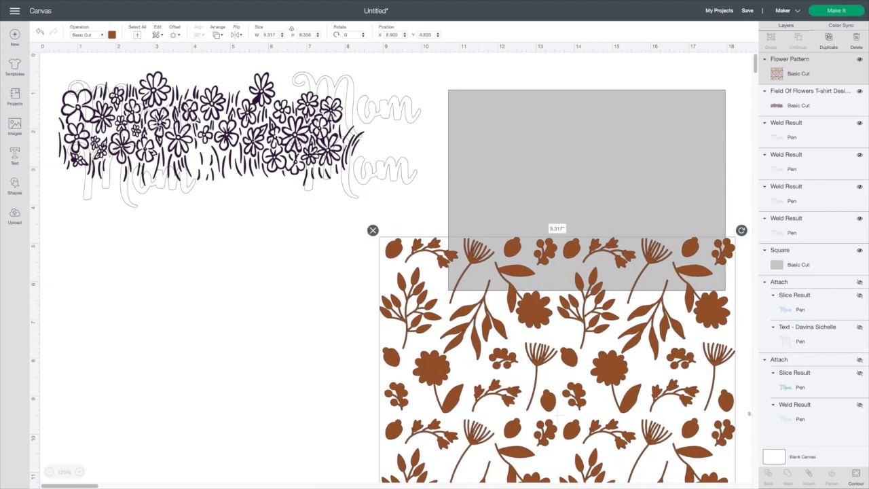
Move the field of flowers image below the "Mom" outlines and shift the brown flower pattern farther away from it.
{"action": "left_click_drag", "start_coordinate": [257, 99], "coordinate": [260, 215]}
{"action": "left_click_drag", "start_coordinate": [426, 307], "coordinate": [582, 307]}
{"action": "left_click_drag", "start_coordinate": [192, 247], "coordinate": [210, 270]}
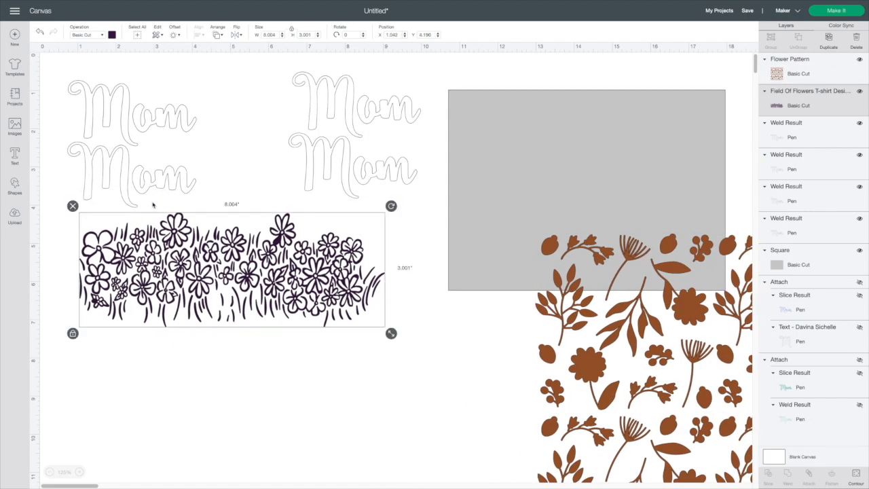
Place one "Mom" outline over the field of flowers and shrink the flowers image to about 7.32 by 2.75 inches around it.
{"action": "left_click_drag", "start_coordinate": [142, 179], "coordinate": [232, 277]}
{"action": "left_click", "coordinate": [232, 277]}
{"action": "left_click_drag", "start_coordinate": [392, 333], "coordinate": [357, 325]}
{"action": "left_click_drag", "start_coordinate": [218, 298], "coordinate": [236, 305]}
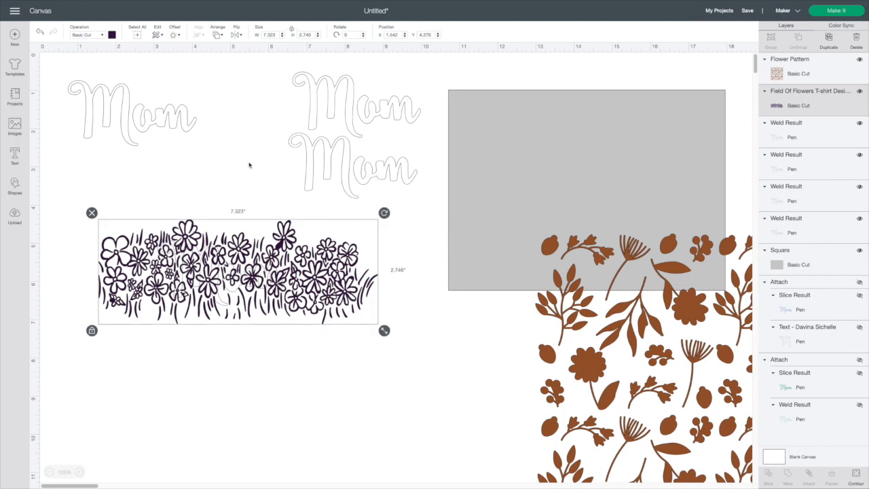
Change the field of flowers to a Pen operation and slice it with the overlapping "Mom" outline.
{"action": "left_click", "coordinate": [102, 35]}
{"action": "left_click", "coordinate": [91, 108]}
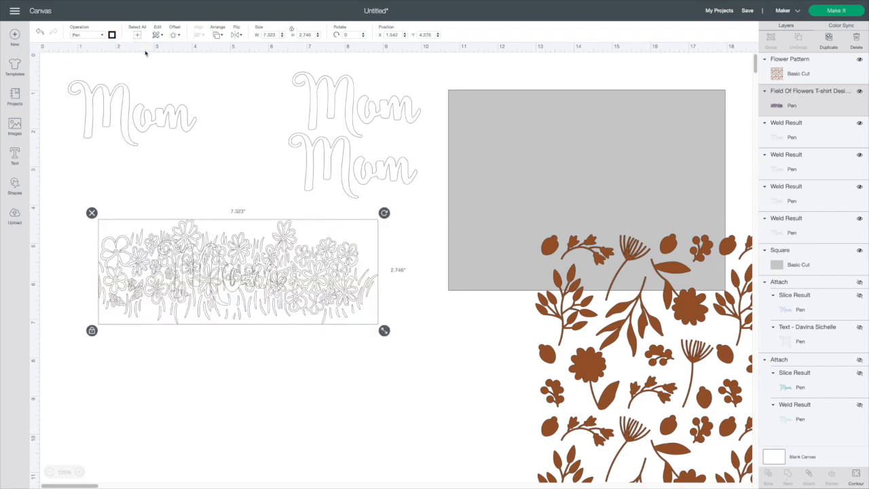
{"action": "left_click", "coordinate": [278, 402]}
{"action": "left_click_drag", "start_coordinate": [284, 380], "coordinate": [229, 290]}
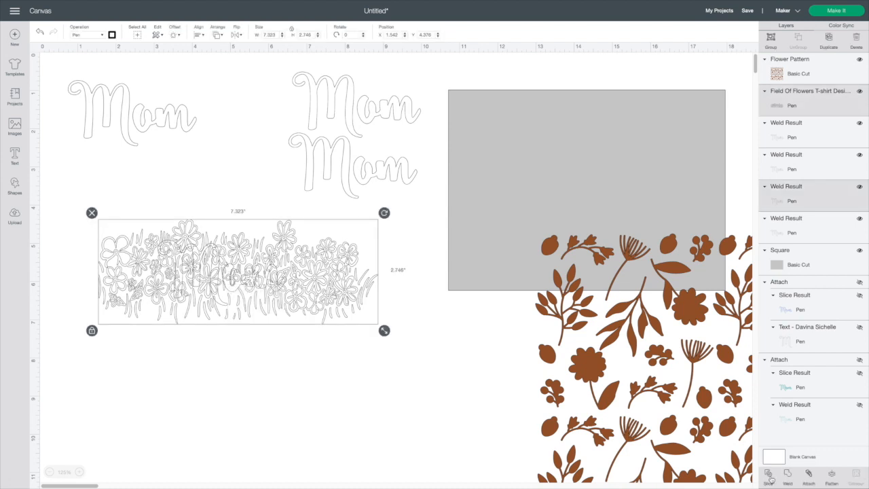
{"action": "key", "text": "Escape"}
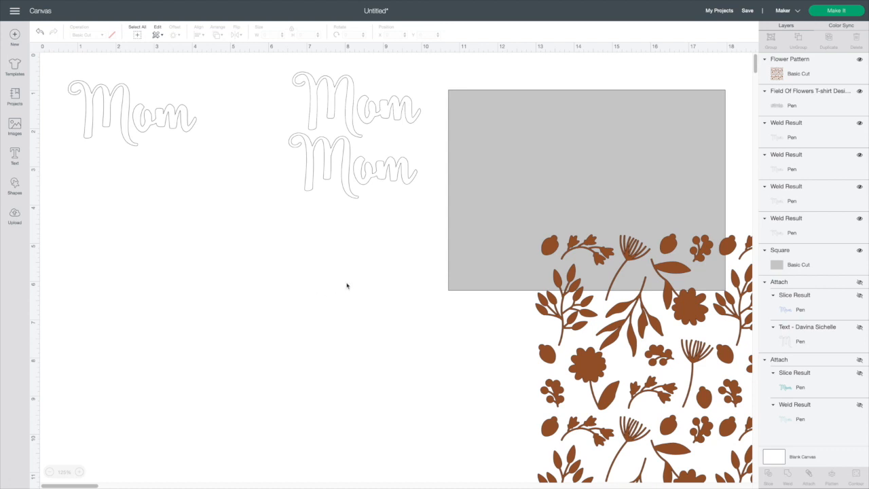
Pull the leftover field of flowers away from the sliced "Mom" and delete it.
{"action": "left_click", "coordinate": [357, 350]}
{"action": "left_click_drag", "start_coordinate": [358, 350], "coordinate": [358, 407]}
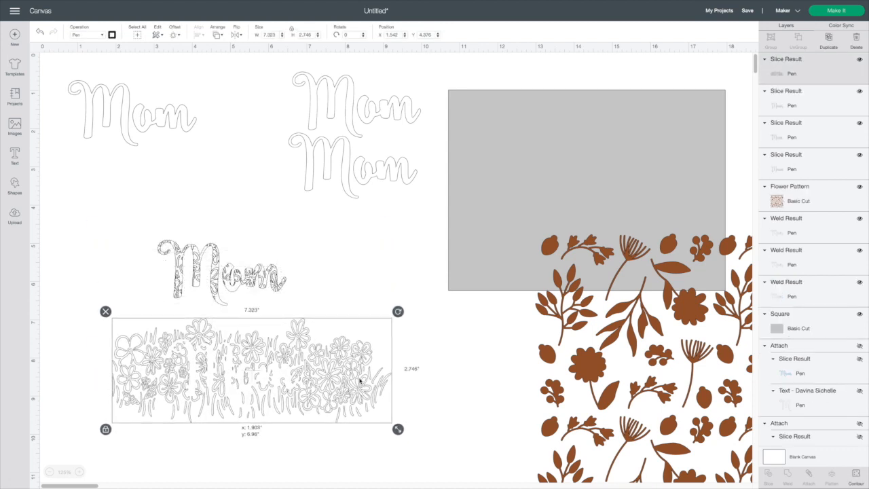
{"action": "key", "text": "Delete"}
Separate the three stacked "Mom" slice results across the empty area of the canvas.
{"action": "left_click_drag", "start_coordinate": [232, 296], "coordinate": [264, 328]}
{"action": "left_click_drag", "start_coordinate": [248, 334], "coordinate": [245, 334]}
{"action": "left_click_drag", "start_coordinate": [219, 268], "coordinate": [247, 227]}
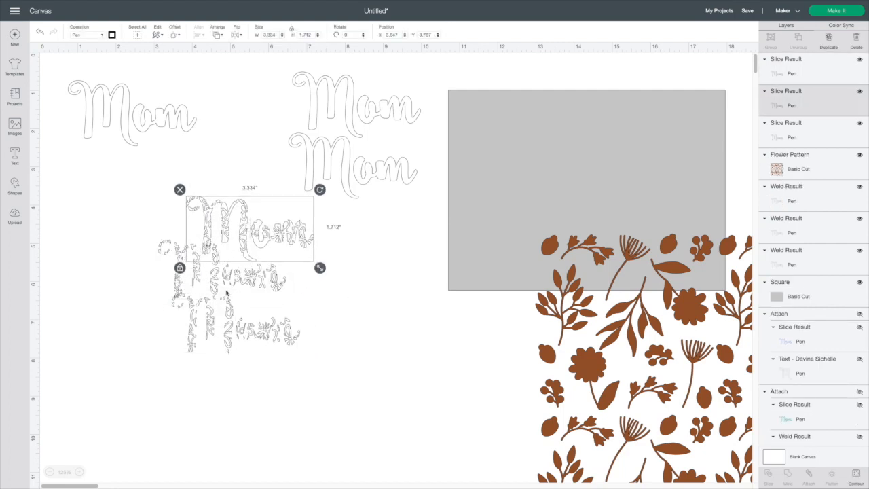
{"action": "left_click_drag", "start_coordinate": [222, 285], "coordinate": [398, 374]}
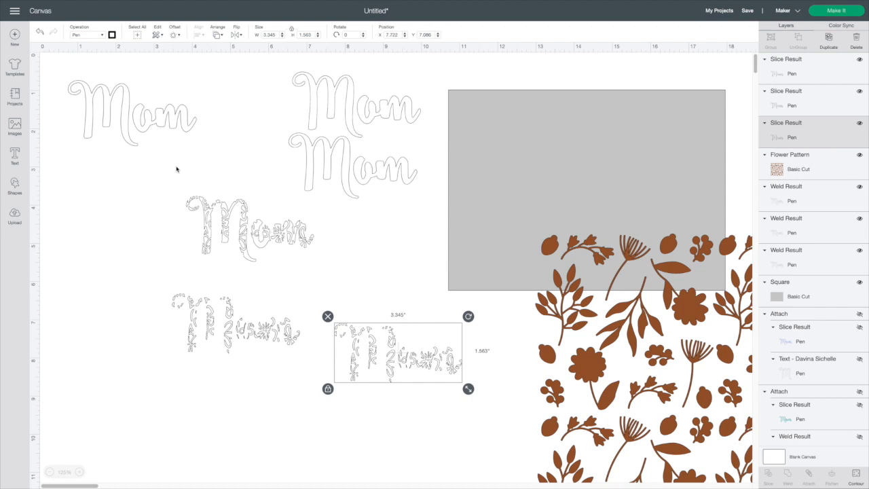
Try laying the slice result that includes the full letter tail over the separate "Mom" outline, and move it back off.
{"action": "left_click_drag", "start_coordinate": [241, 225], "coordinate": [123, 114]}
{"action": "left_click", "coordinate": [146, 207]}
{"action": "left_click_drag", "start_coordinate": [161, 194], "coordinate": [112, 108]}
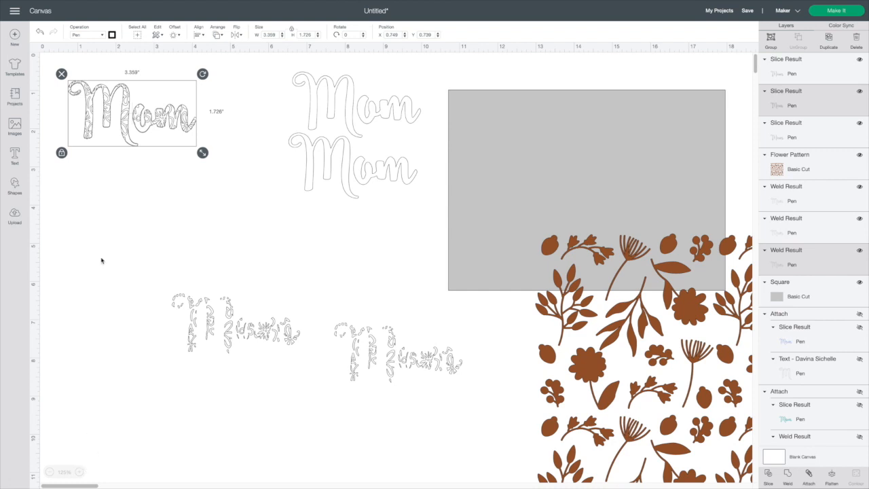
{"action": "left_click", "coordinate": [142, 156]}
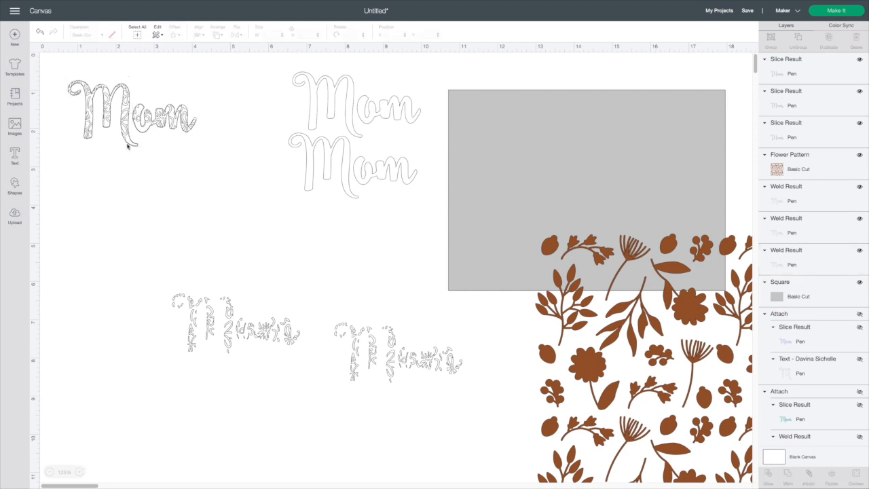
{"action": "left_click_drag", "start_coordinate": [129, 126], "coordinate": [227, 217]}
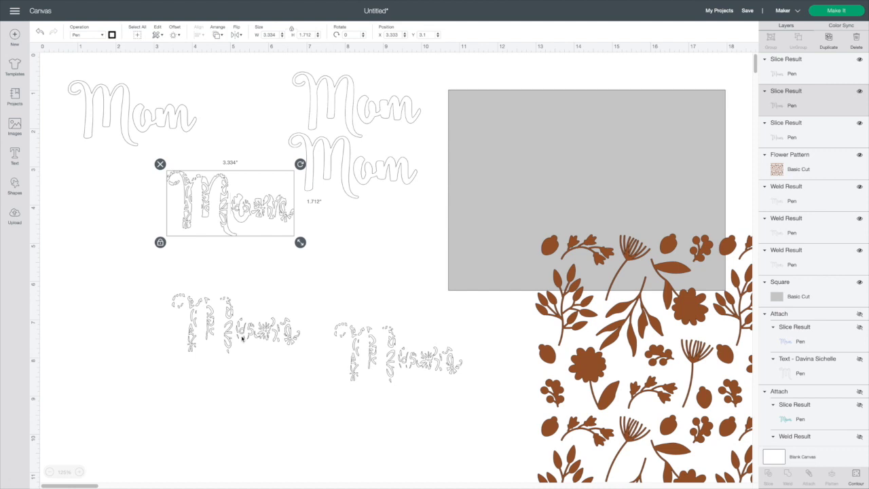
Place a flowers-only slice result inside the separate "Mom" outline and move the slice result with the letter tail farther away.
{"action": "left_click_drag", "start_coordinate": [243, 340], "coordinate": [129, 217]}
{"action": "left_click_drag", "start_coordinate": [131, 165], "coordinate": [125, 128]}
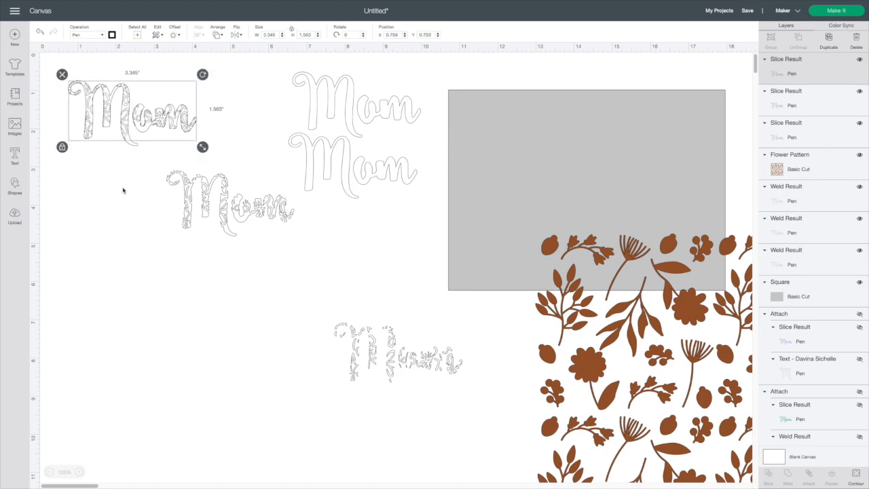
{"action": "left_click", "coordinate": [121, 189]}
{"action": "left_click_drag", "start_coordinate": [207, 195], "coordinate": [228, 228]}
{"action": "left_click", "coordinate": [149, 123]}
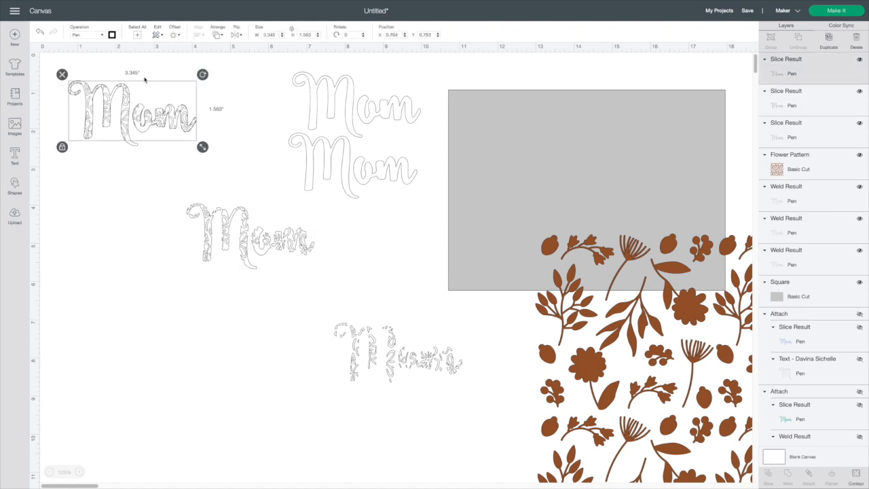
Try centering the floral fill and the "Mom" outline on each other, and return the fill to its place by hand.
{"action": "left_click_drag", "start_coordinate": [156, 161], "coordinate": [93, 73]}
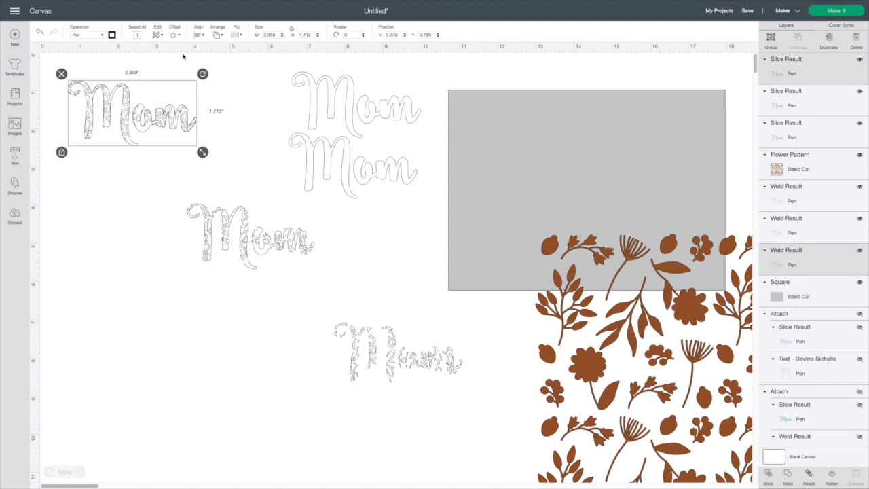
{"action": "left_click", "coordinate": [206, 37]}
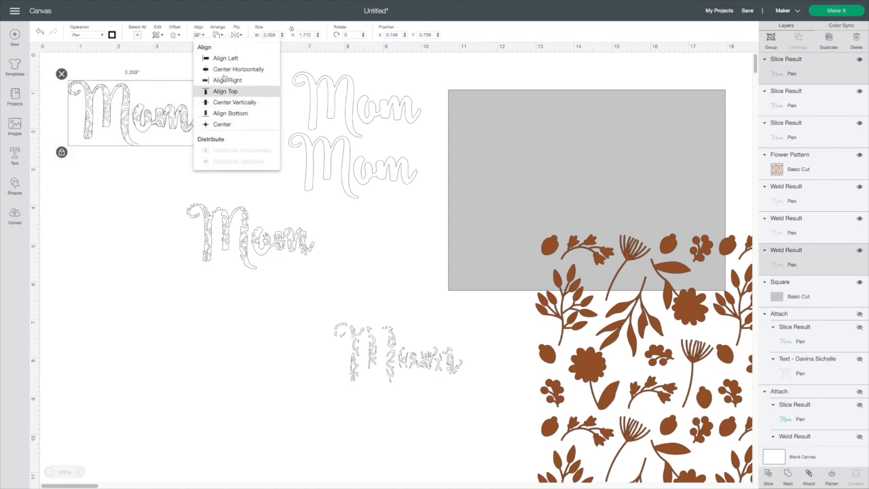
{"action": "left_click", "coordinate": [227, 124]}
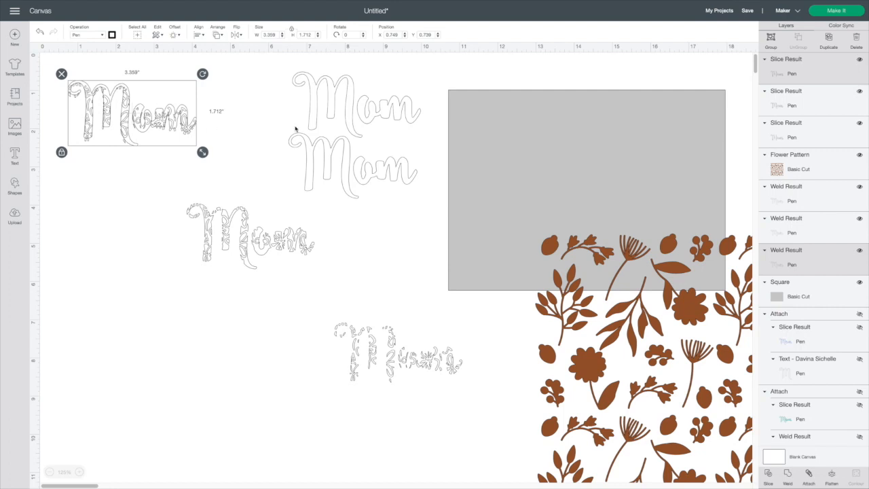
{"action": "left_click", "coordinate": [248, 128]}
{"action": "left_click", "coordinate": [126, 121]}
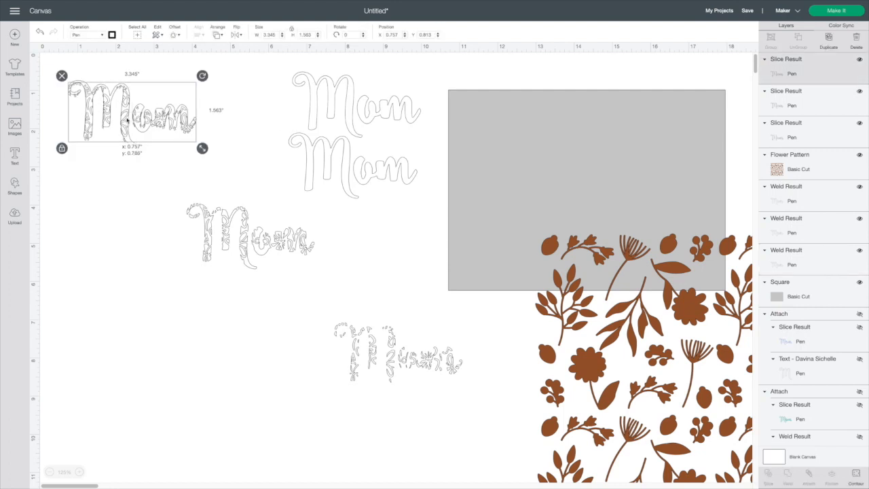
{"action": "left_click_drag", "start_coordinate": [127, 119], "coordinate": [127, 118]}
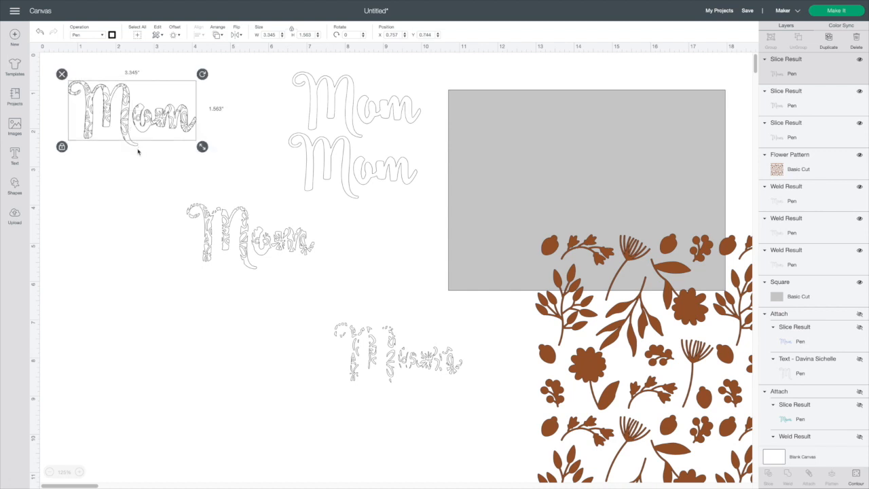
Attach the floral fill to the "Mom" outline it sits in.
{"action": "left_click", "coordinate": [216, 209]}
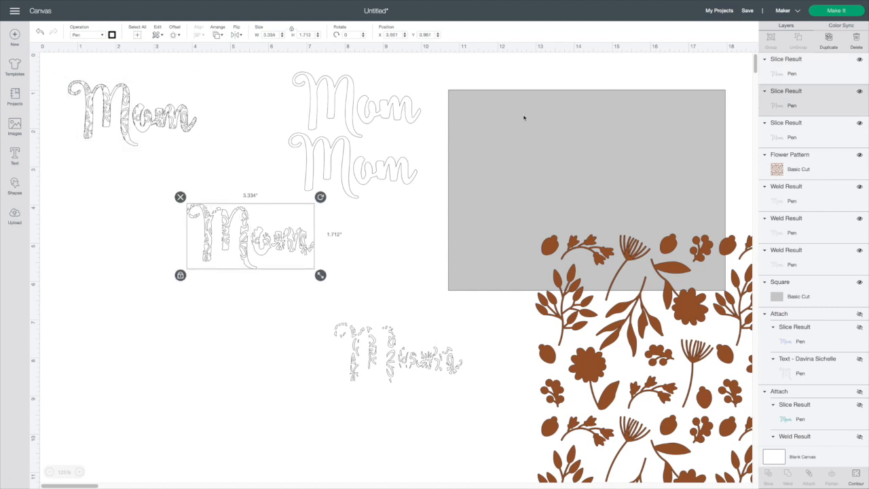
{"action": "left_click_drag", "start_coordinate": [208, 96], "coordinate": [125, 132]}
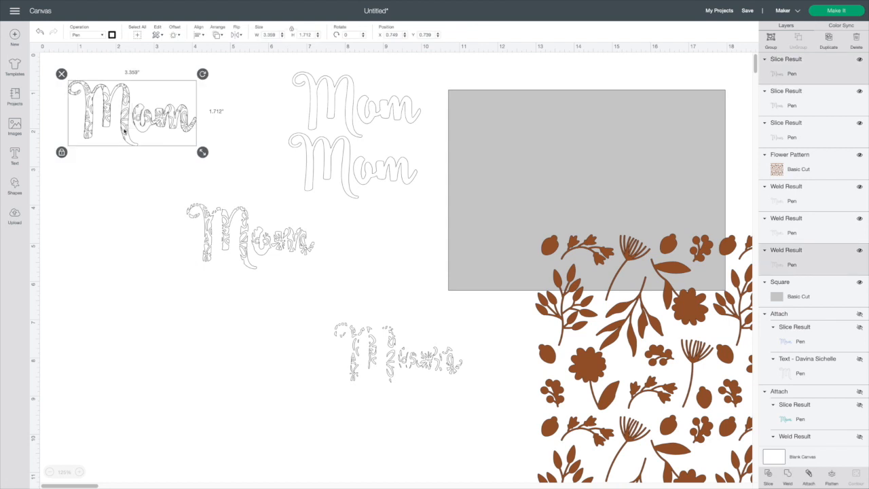
{"action": "left_click", "coordinate": [807, 478]}
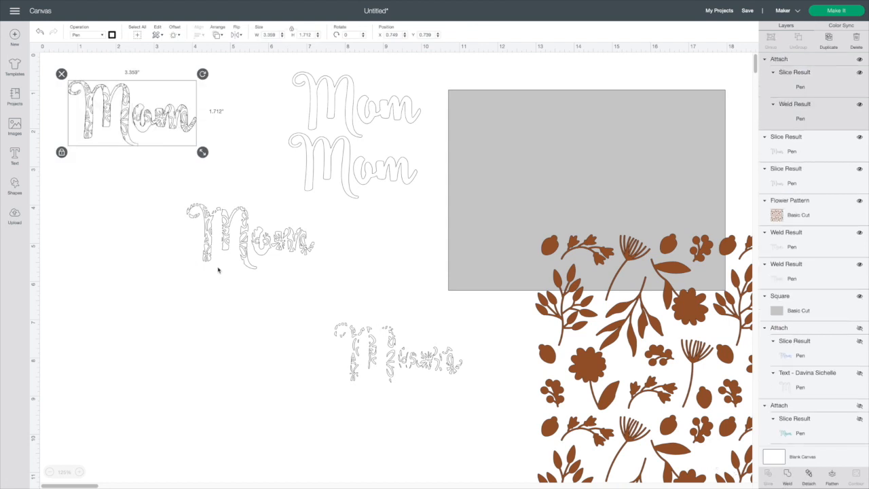
Gather the two unused "Mom" slice results together and delete them.
{"action": "left_click_drag", "start_coordinate": [371, 350], "coordinate": [227, 231]}
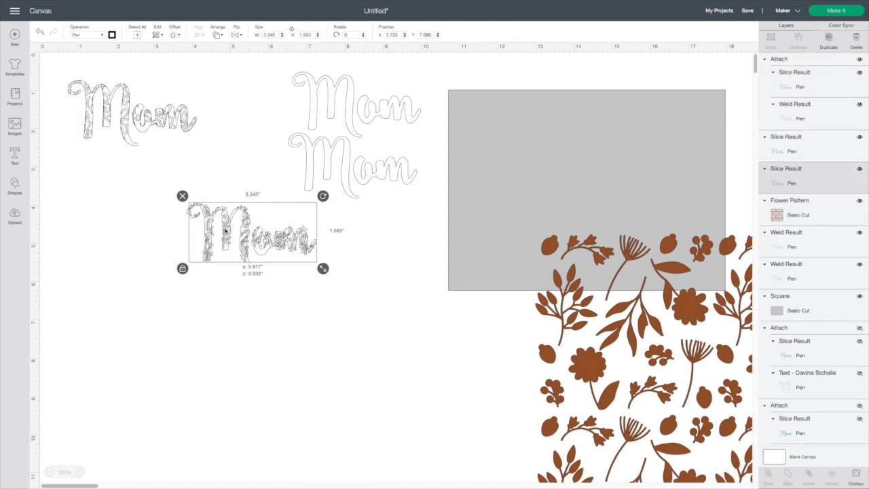
{"action": "left_click", "coordinate": [173, 222]}
{"action": "left_click_drag", "start_coordinate": [173, 222], "coordinate": [252, 247]}
{"action": "key", "text": "Delete"}
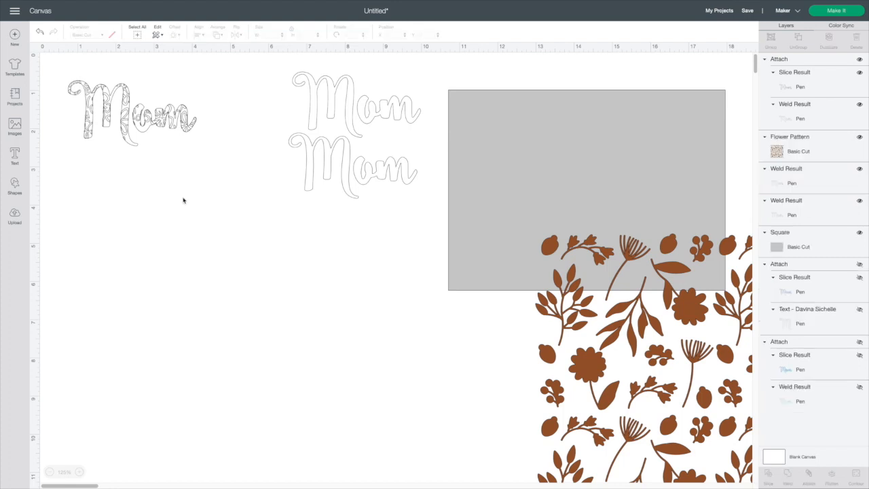
Set the attached floral fill's pen to Extra Fine Point (0.3mm) in Teal.
{"action": "left_click", "coordinate": [802, 120]}
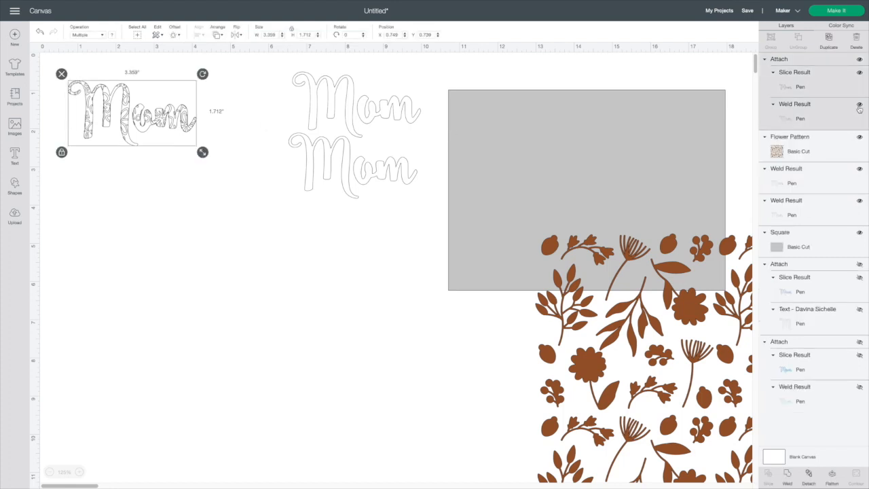
{"action": "left_click", "coordinate": [797, 88]}
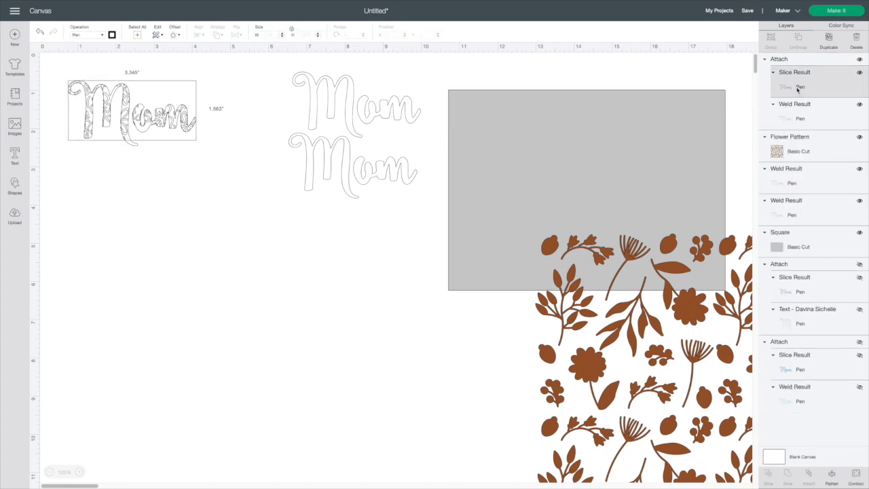
{"action": "left_click", "coordinate": [112, 34]}
{"action": "scroll", "coordinate": [177, 139], "scroll_direction": "down", "scroll_amount": 2}
{"action": "scroll", "coordinate": [177, 138], "scroll_direction": "down", "scroll_amount": 5}
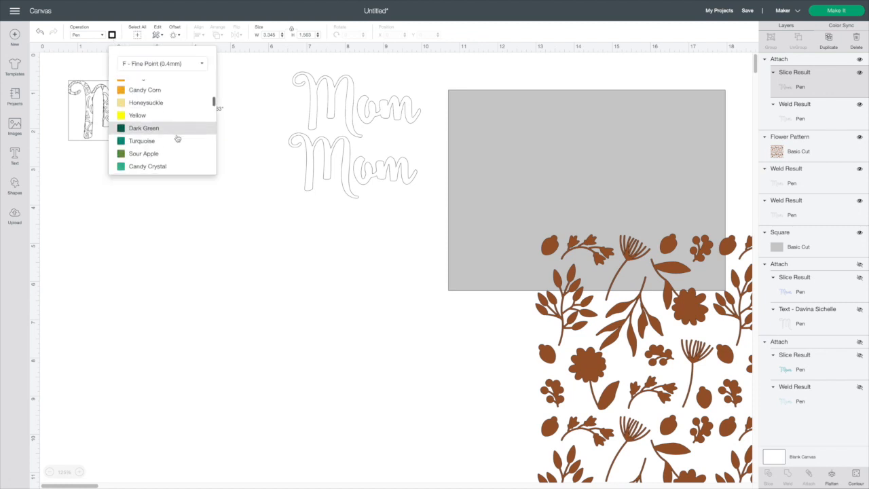
{"action": "left_click", "coordinate": [196, 71]}
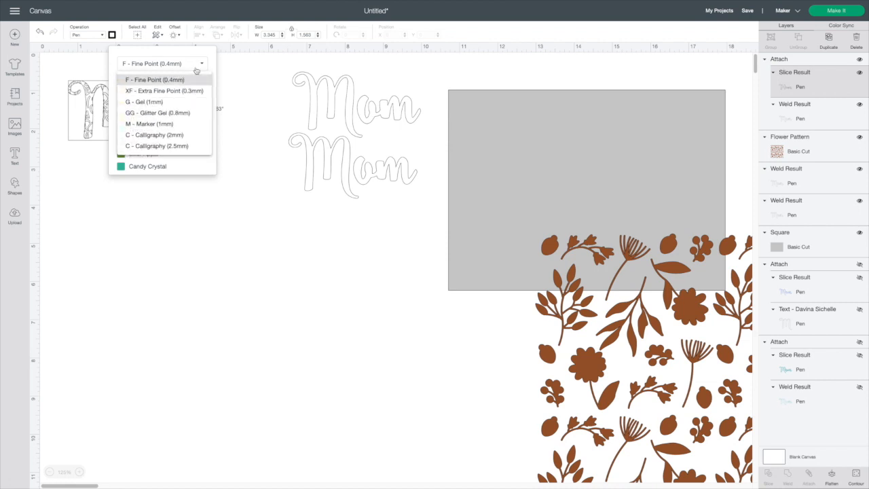
{"action": "left_click", "coordinate": [169, 114]}
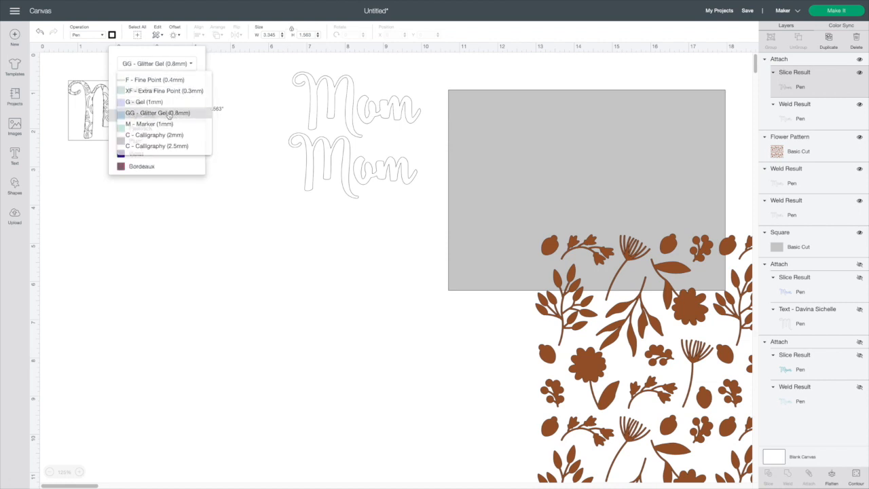
{"action": "scroll", "coordinate": [163, 109], "scroll_direction": "up", "scroll_amount": 4}
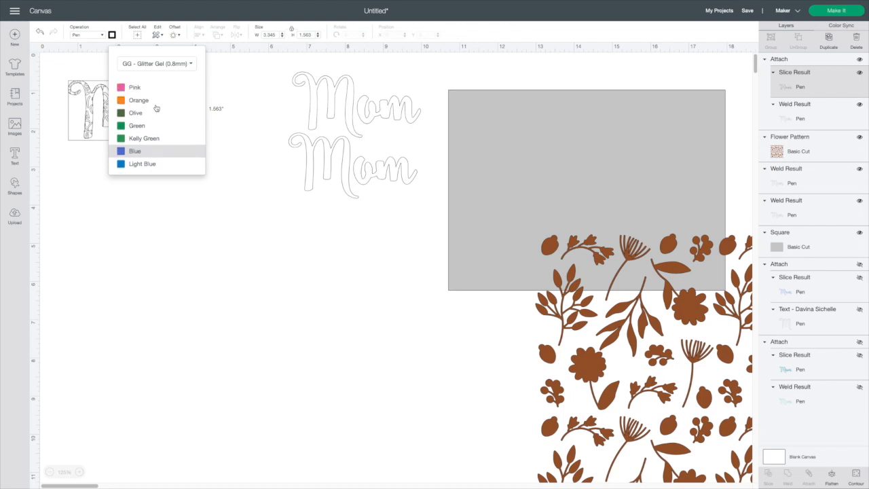
{"action": "left_click", "coordinate": [175, 64]}
{"action": "left_click", "coordinate": [163, 90]}
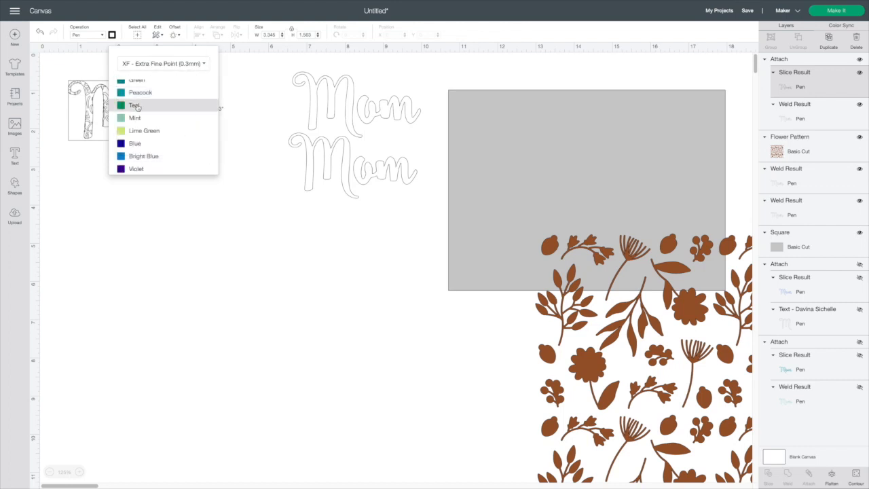
{"action": "left_click", "coordinate": [135, 105]}
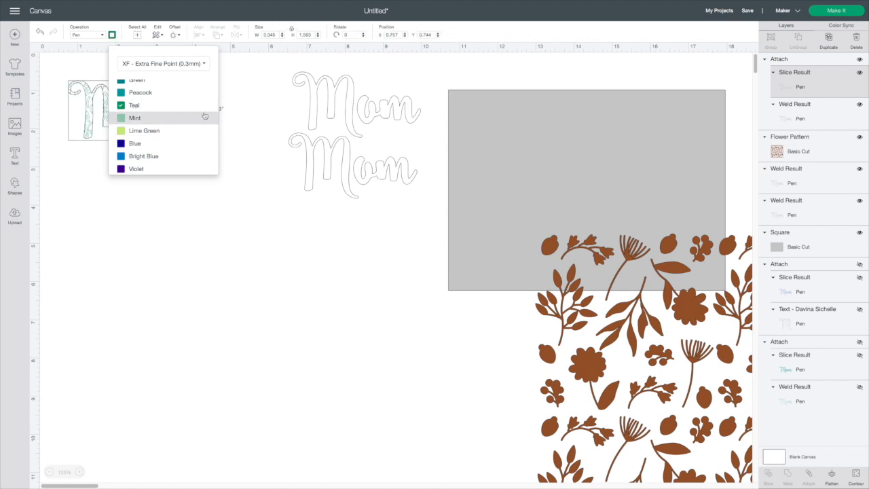
Check the pen type and color of the "Mom" outline layer in the attached design.
{"action": "left_click", "coordinate": [813, 121]}
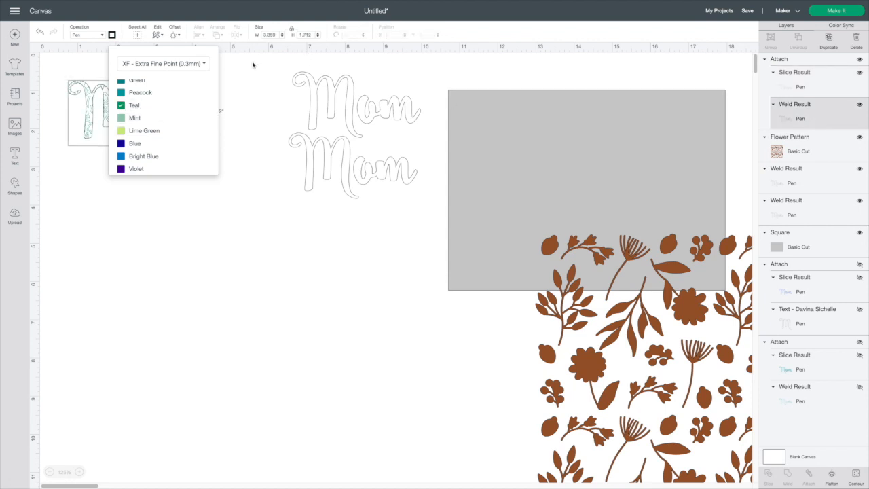
{"action": "left_click", "coordinate": [112, 36]}
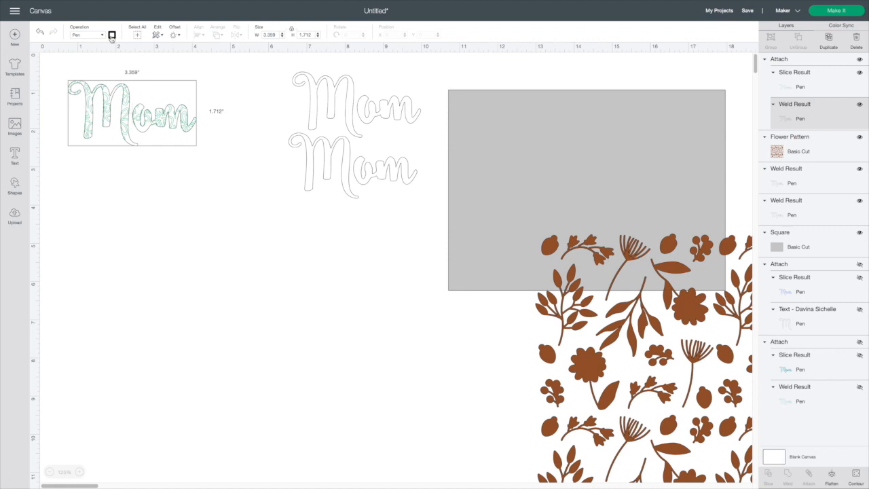
{"action": "left_click", "coordinate": [112, 35]}
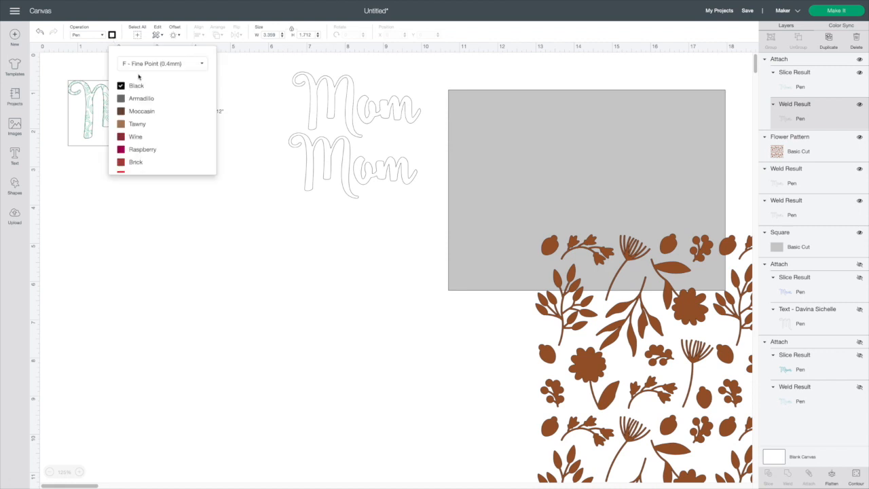
{"action": "left_click", "coordinate": [173, 238]}
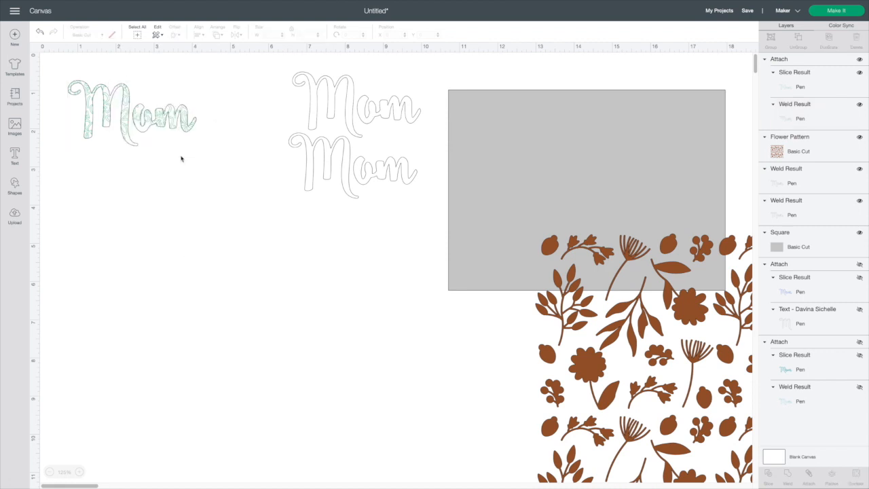
Move the teal-filled "Mom" onto the gray rectangle, and bring the brown flower pattern into the vacated area at a much smaller size.
{"action": "left_click_drag", "start_coordinate": [172, 129], "coordinate": [623, 147]}
{"action": "left_click_drag", "start_coordinate": [599, 288], "coordinate": [143, 162]}
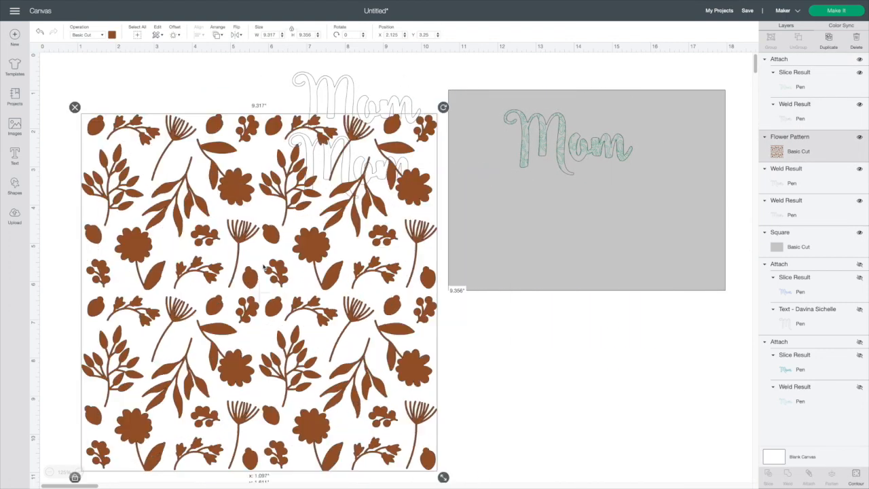
{"action": "left_click_drag", "start_coordinate": [444, 471], "coordinate": [243, 266]}
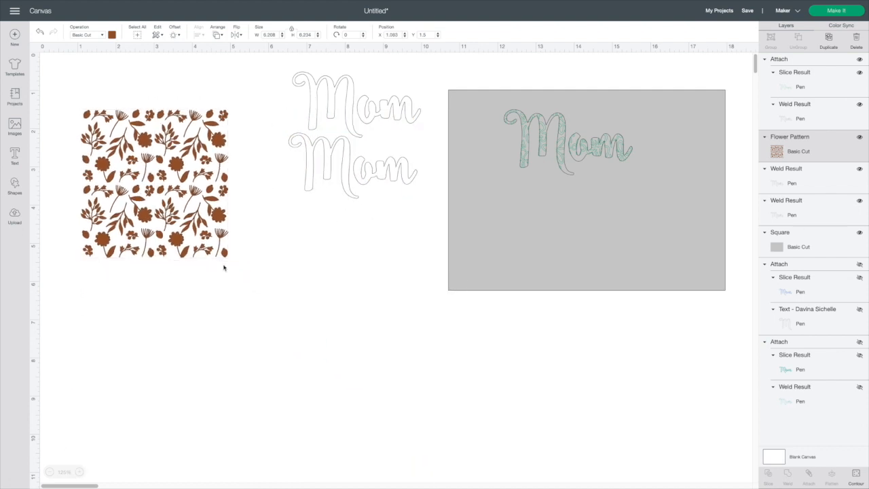
Shrink the brown flower pattern tile to about 0.919 by 0.923 inches.
{"action": "left_click_drag", "start_coordinate": [211, 242], "coordinate": [117, 244]}
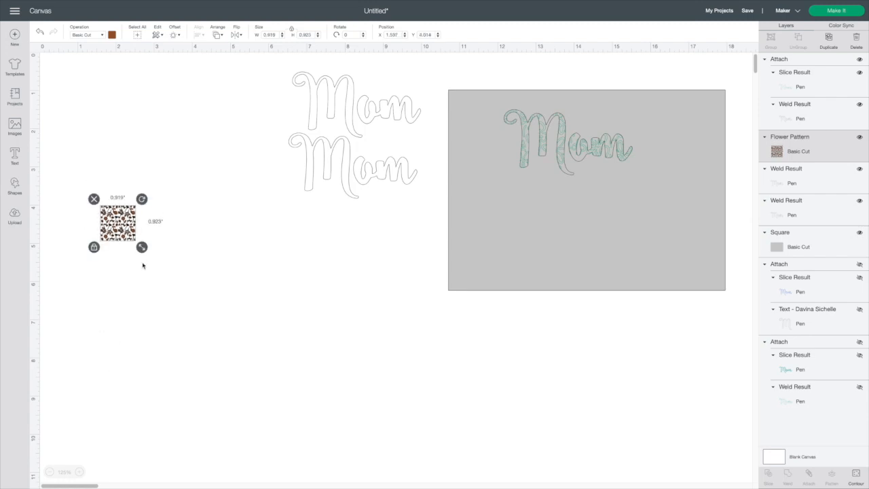
{"action": "left_click", "coordinate": [81, 472]}
{"action": "left_click", "coordinate": [81, 471]}
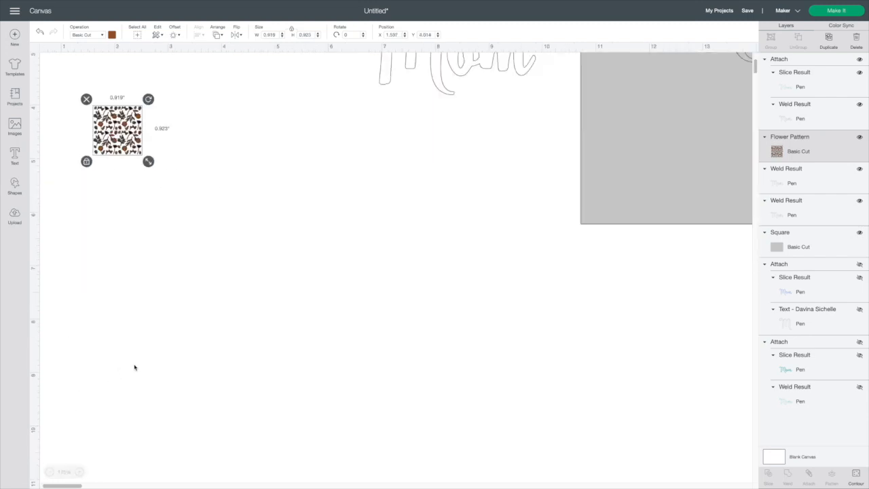
{"action": "left_click", "coordinate": [150, 285]}
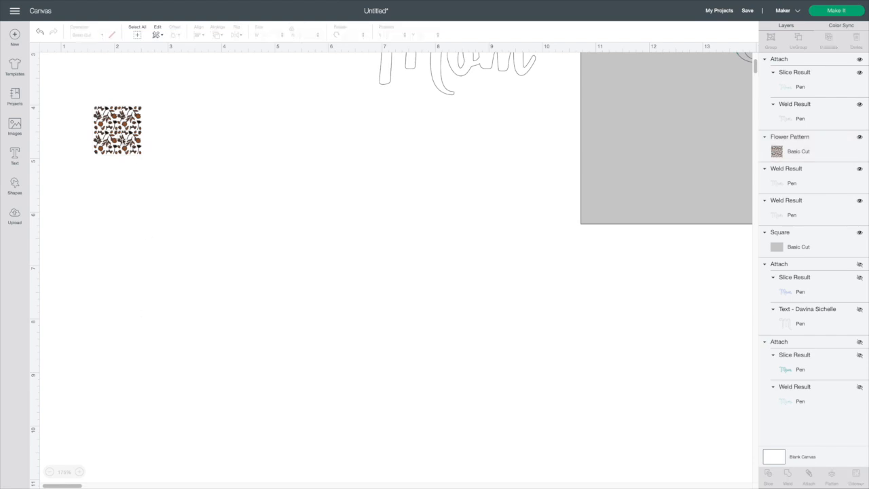
{"action": "left_click", "coordinate": [117, 133]}
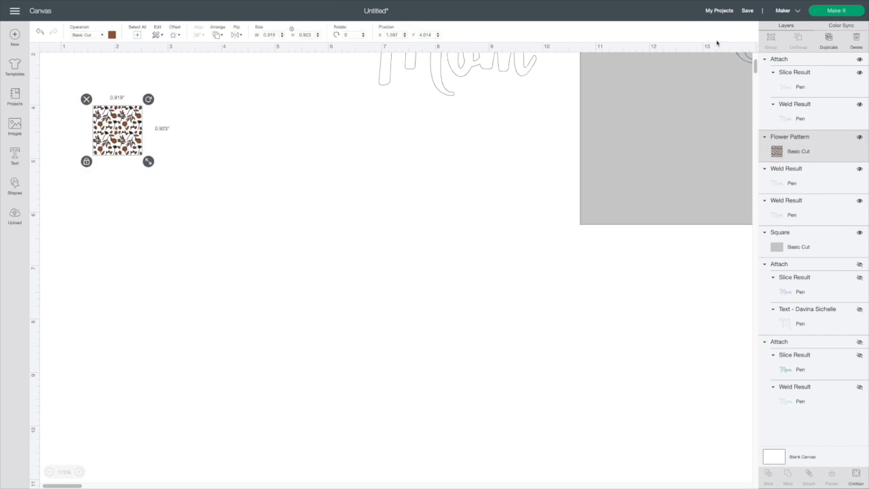
Duplicate the small flower pattern tile and place the copy flush against its right edge.
{"action": "left_click", "coordinate": [828, 39]}
{"action": "left_click_drag", "start_coordinate": [135, 136], "coordinate": [163, 124]}
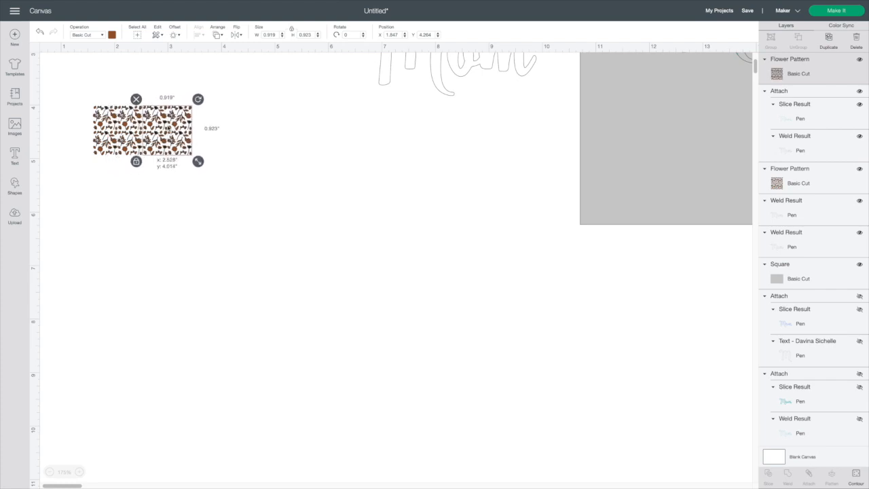
{"action": "left_click", "coordinate": [133, 206]}
{"action": "left_click", "coordinate": [185, 132]}
{"action": "left_click", "coordinate": [170, 183]}
Align the tops of the two flower pattern tiles and weld them into one strip.
{"action": "left_click_drag", "start_coordinate": [171, 178], "coordinate": [130, 114]}
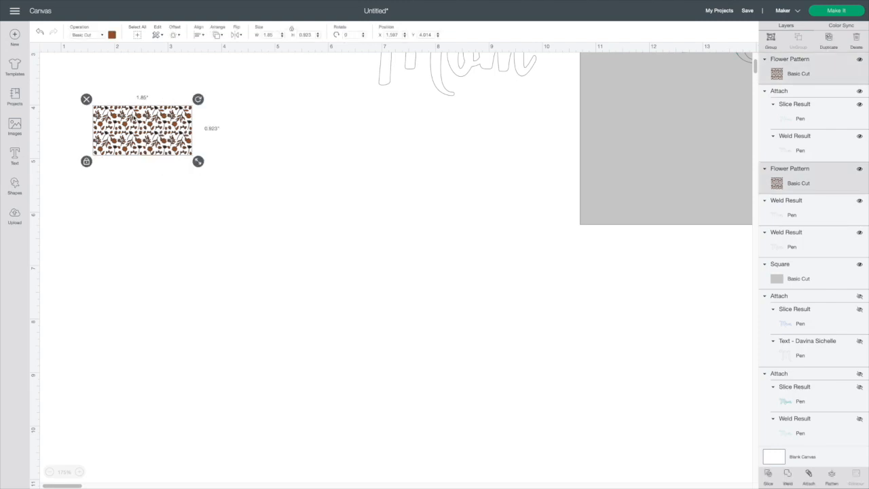
{"action": "left_click", "coordinate": [201, 36]}
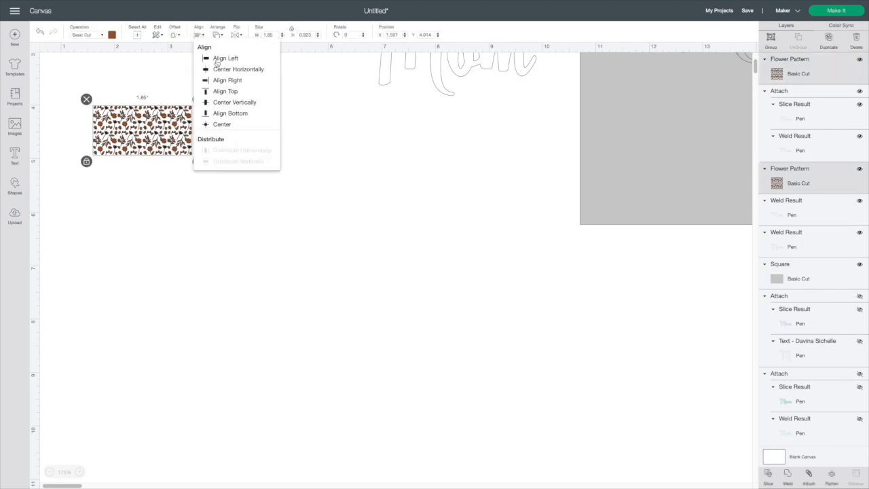
{"action": "left_click", "coordinate": [218, 92]}
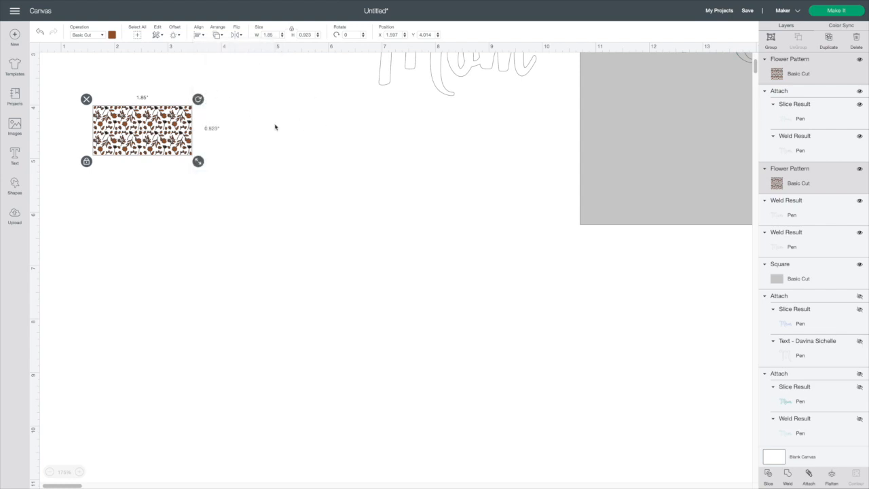
{"action": "left_click", "coordinate": [200, 141]}
{"action": "left_click", "coordinate": [173, 132]}
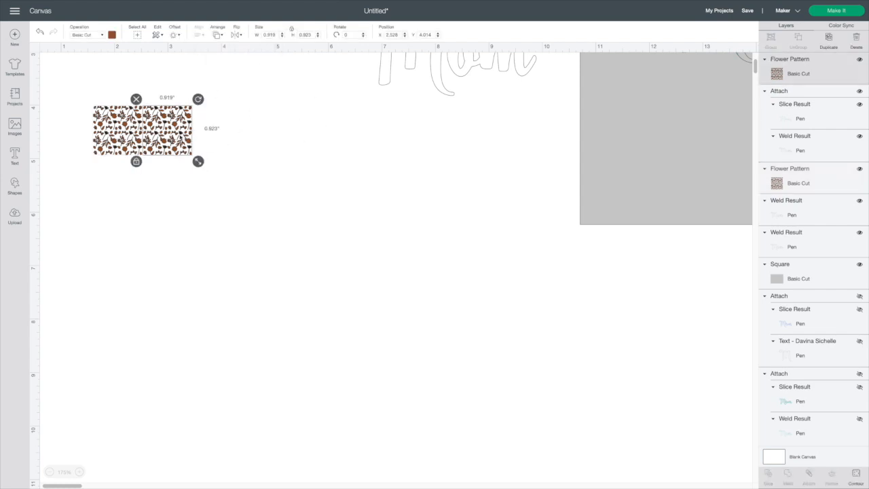
{"action": "left_click_drag", "start_coordinate": [253, 125], "coordinate": [113, 147]}
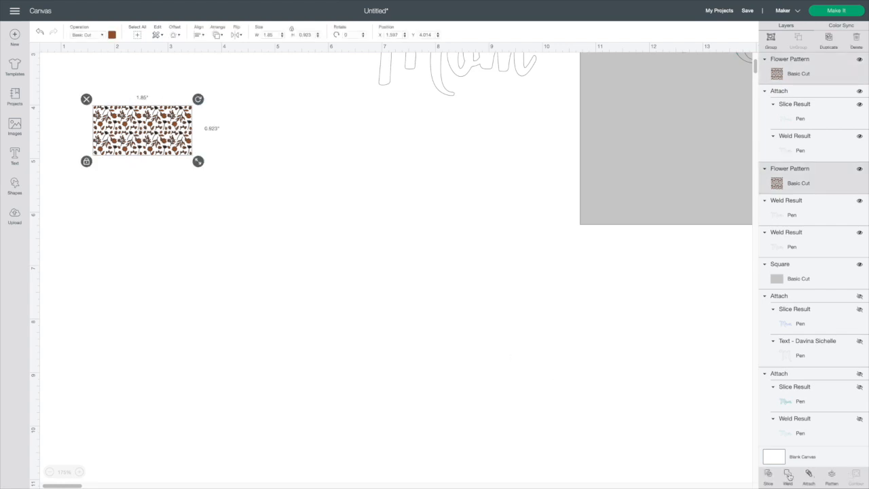
{"action": "left_click", "coordinate": [245, 140]}
{"action": "left_click", "coordinate": [160, 132]}
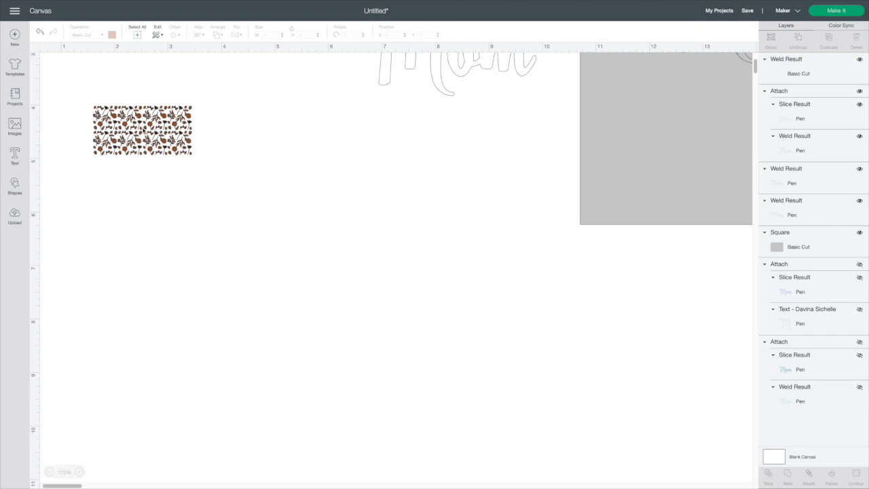
Duplicate the welded flower strip and place the copy directly beneath the original, edges touching.
{"action": "key", "text": "super+v"}
{"action": "left_click_drag", "start_coordinate": [160, 137], "coordinate": [147, 173]}
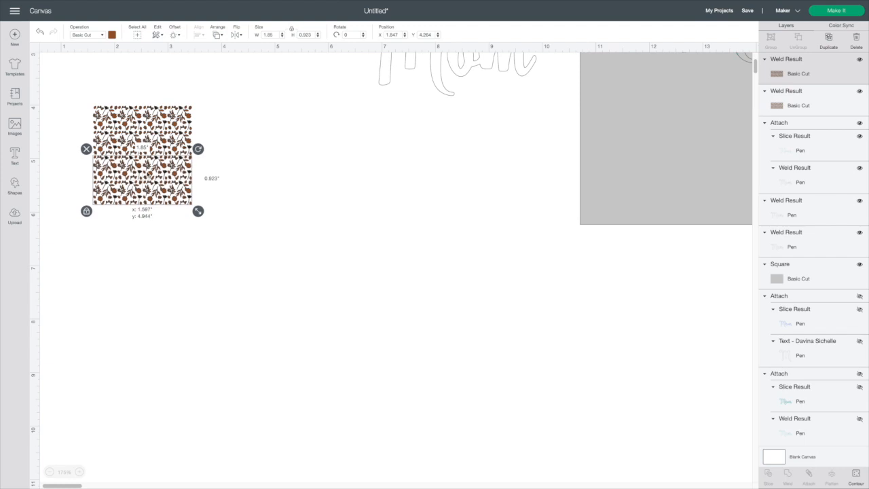
{"action": "left_click", "coordinate": [204, 173]}
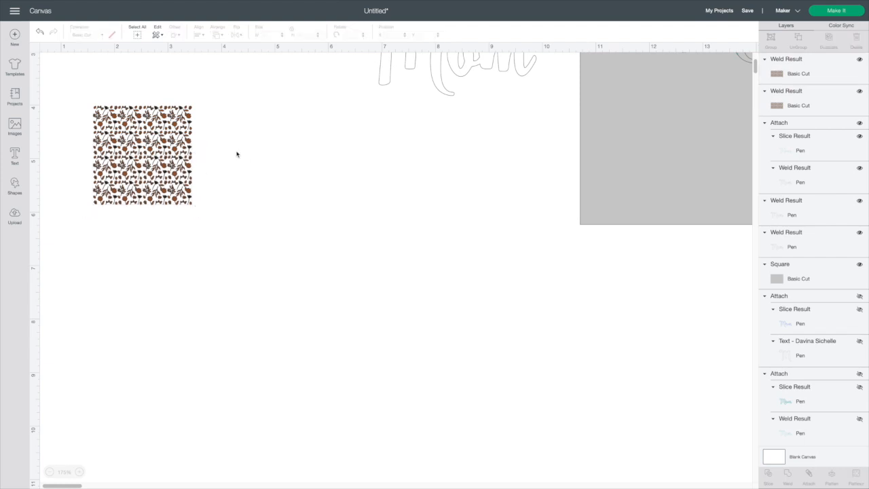
Align the two stacked flower strips along their left edges and weld them into one block.
{"action": "left_click", "coordinate": [163, 153]}
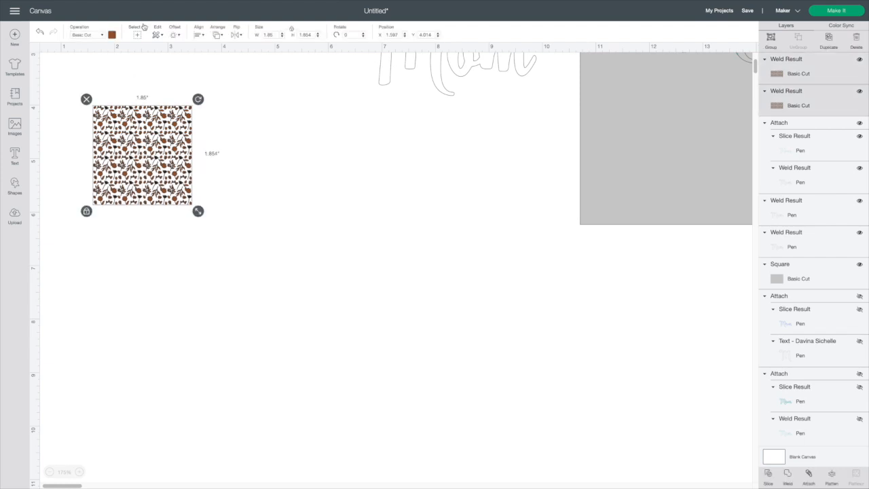
{"action": "left_click", "coordinate": [201, 36]}
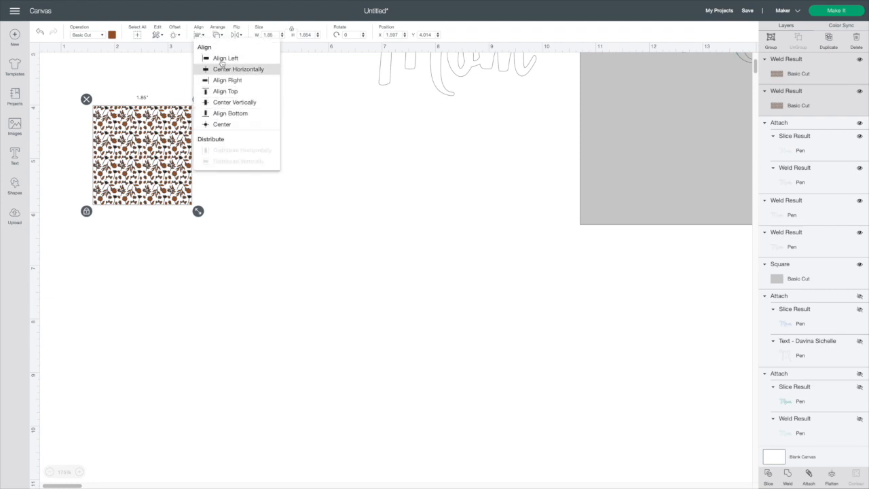
{"action": "left_click", "coordinate": [221, 62]}
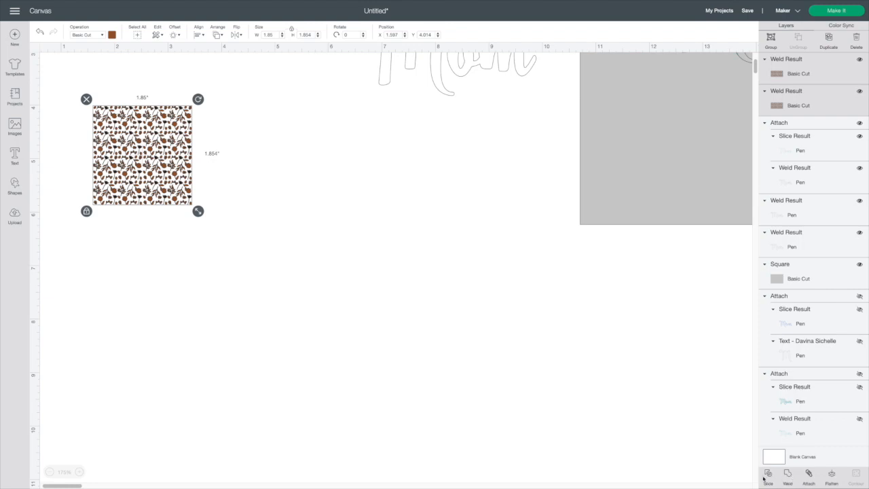
{"action": "left_click", "coordinate": [282, 192]}
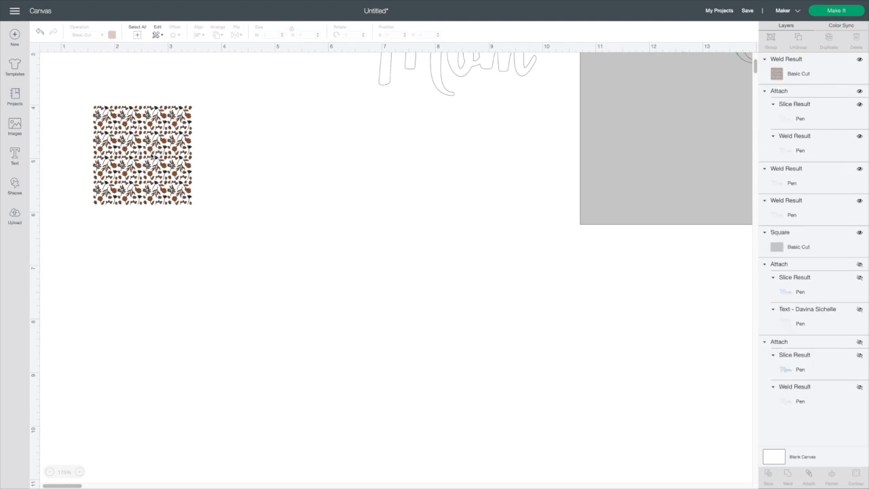
Duplicate the welded flower block and place the copy flush against its right edge with tops aligned.
{"action": "left_click", "coordinate": [153, 157]}
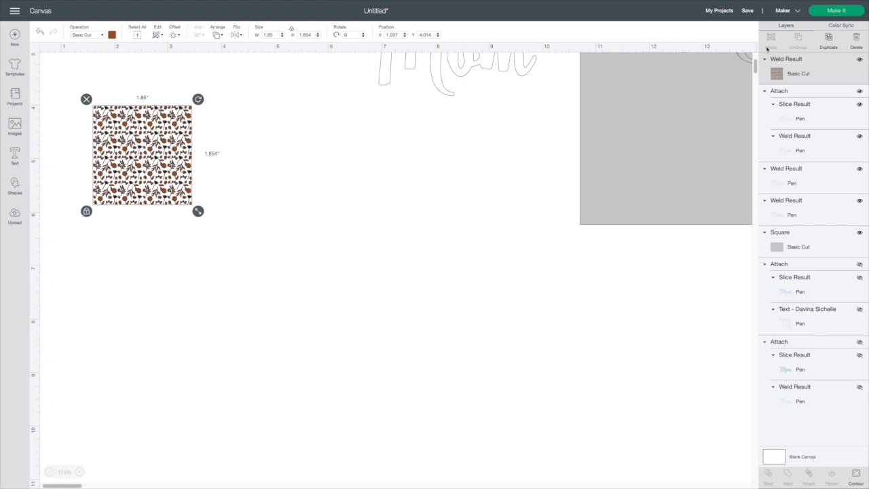
{"action": "left_click_drag", "start_coordinate": [161, 163], "coordinate": [245, 151]}
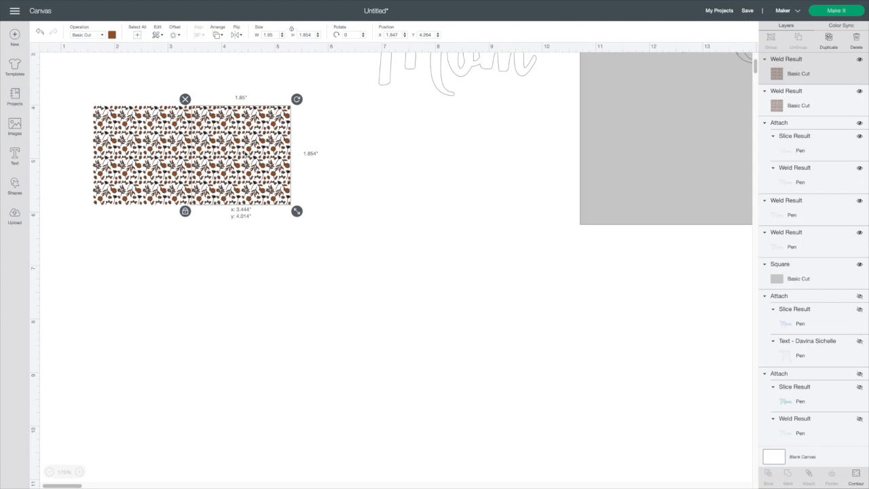
{"action": "left_click_drag", "start_coordinate": [225, 226], "coordinate": [164, 77]}
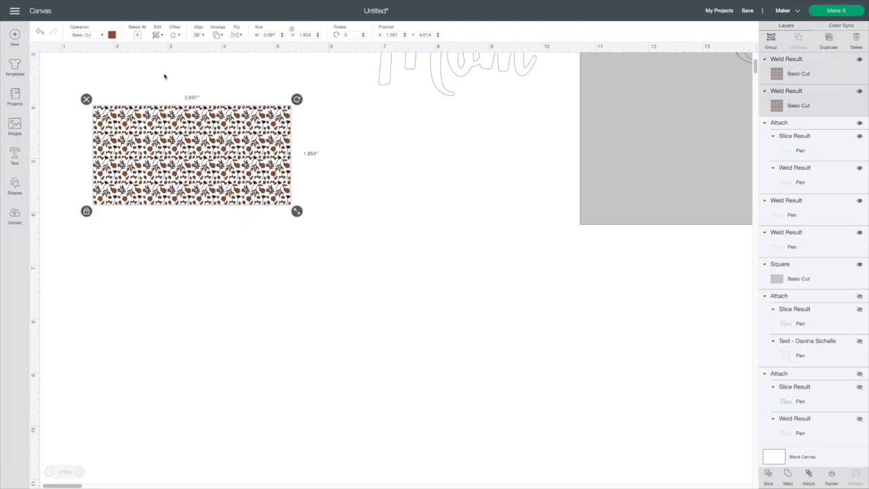
{"action": "left_click", "coordinate": [201, 35]}
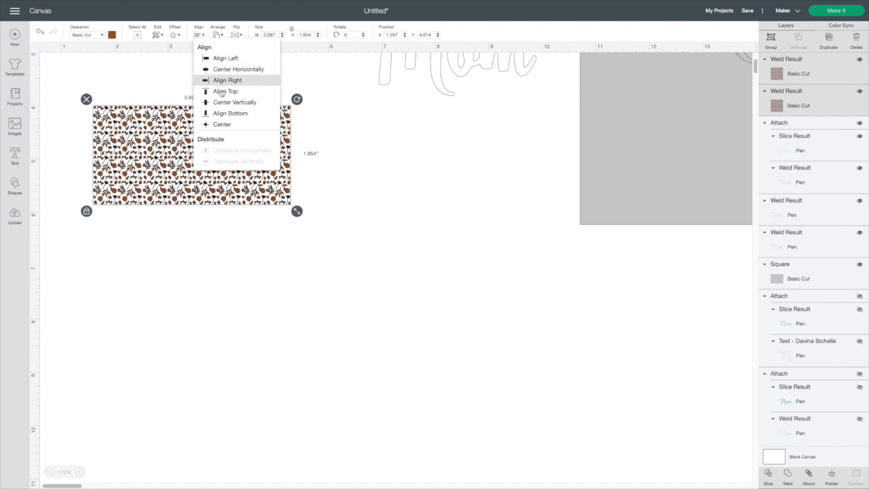
{"action": "left_click", "coordinate": [218, 91]}
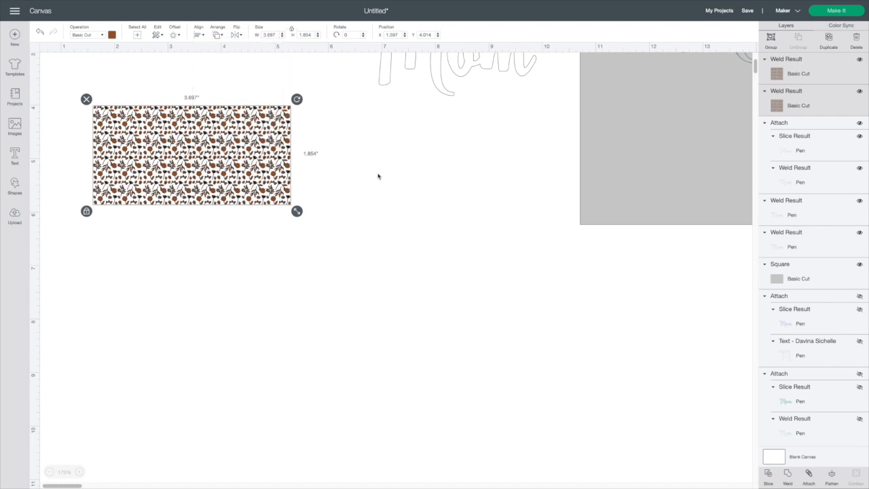
Weld the two flower blocks into one wide pattern and change its operation to Pen.
{"action": "left_click", "coordinate": [414, 264]}
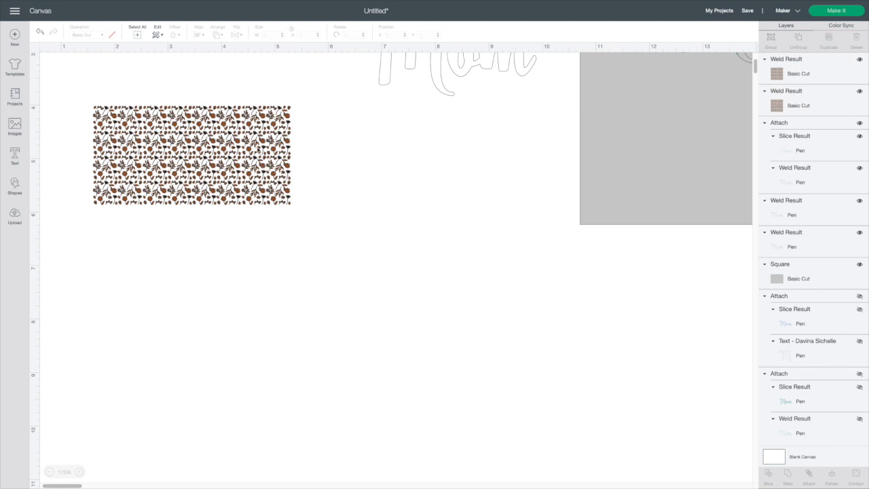
{"action": "left_click", "coordinate": [258, 150]}
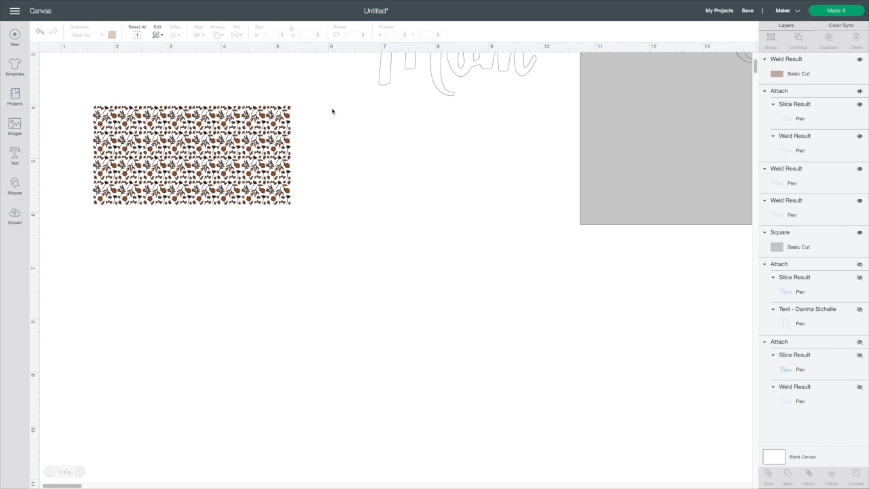
{"action": "left_click", "coordinate": [183, 143]}
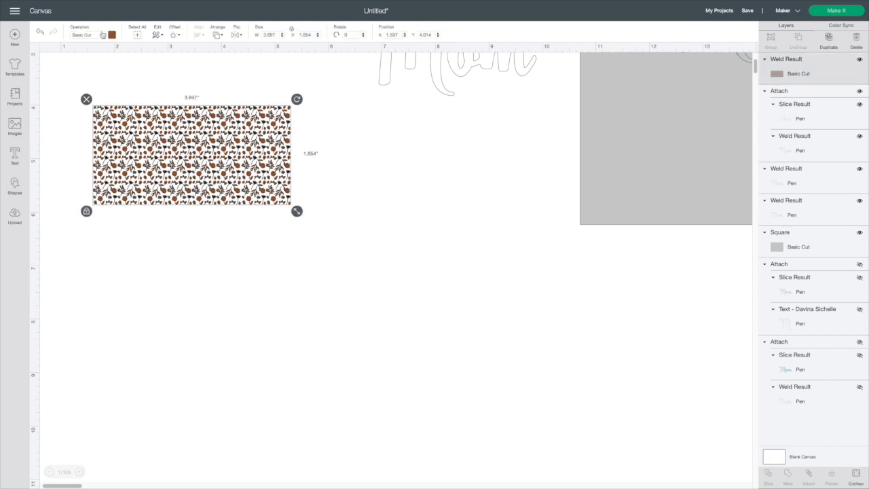
{"action": "left_click", "coordinate": [101, 35]}
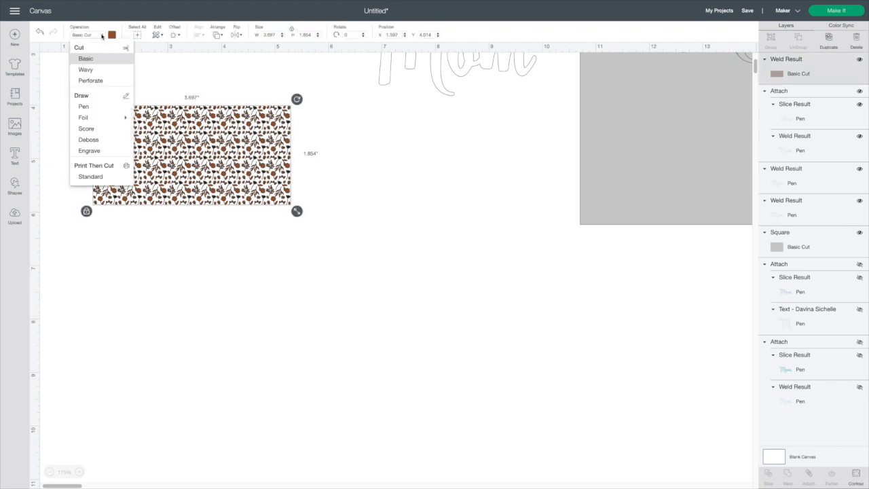
{"action": "left_click", "coordinate": [95, 107]}
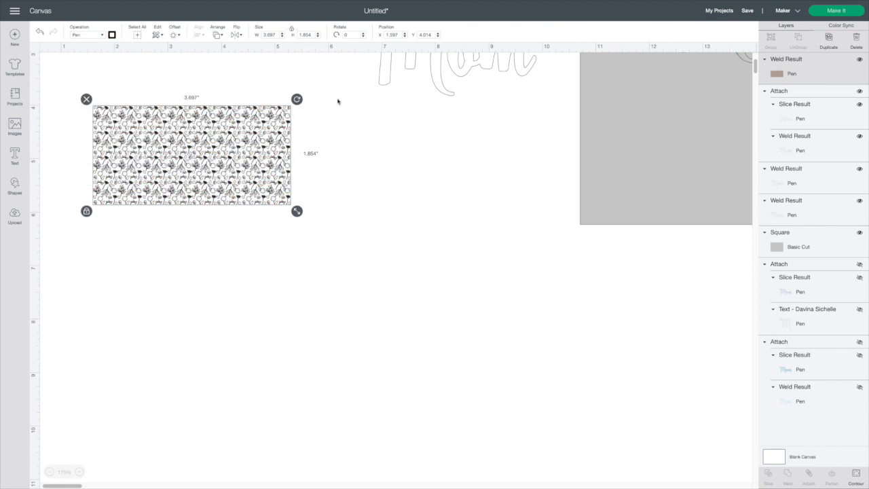
Move a "Mom" outline onto the wide flower pattern and slice the pattern with it.
{"action": "left_click_drag", "start_coordinate": [435, 80], "coordinate": [177, 183]}
{"action": "left_click_drag", "start_coordinate": [241, 224], "coordinate": [144, 140]}
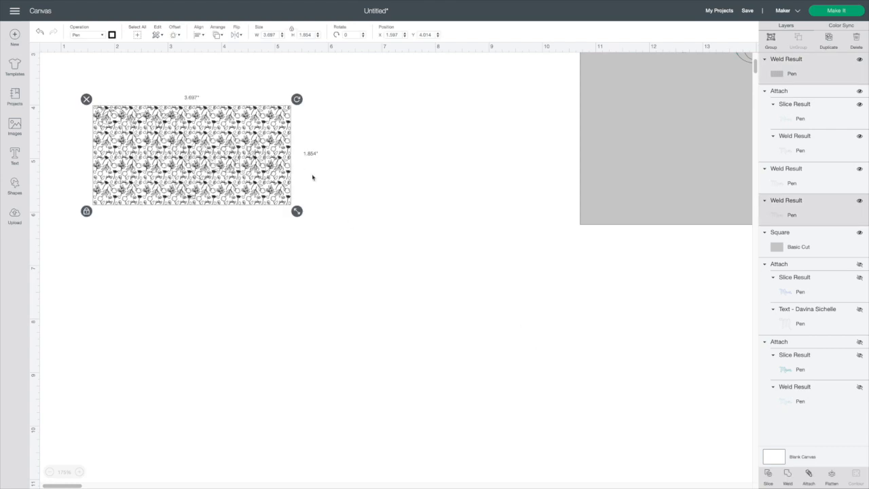
{"action": "scroll", "coordinate": [312, 177], "scroll_direction": "up", "scroll_amount": 5}
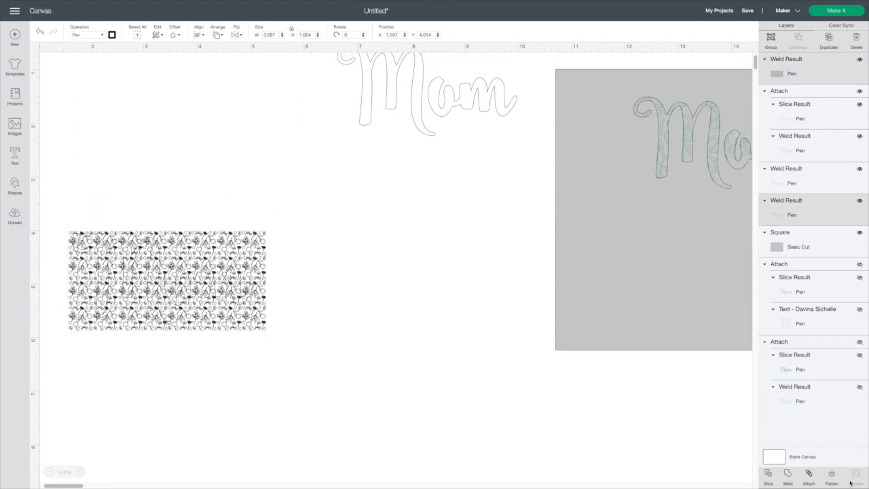
Delete the leftover pattern background and spread the "Mom"-shaped slice results apart on the canvas.
{"action": "left_click", "coordinate": [326, 342]}
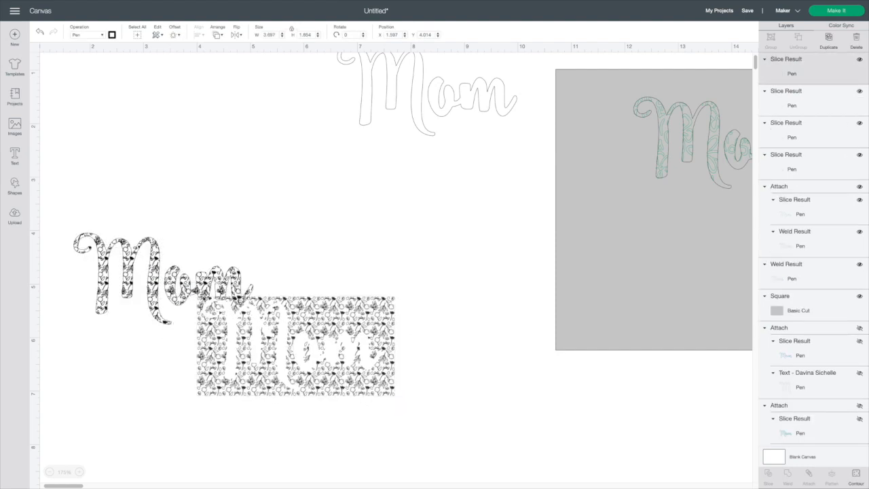
{"action": "mouse_move", "coordinate": [296, 346]}
{"action": "left_mouse_down"}
{"action": "mouse_move", "coordinate": [190, 302]}
{"action": "mouse_move", "coordinate": [296, 346]}
{"action": "left_mouse_up"}
{"action": "left_click", "coordinate": [191, 290]}
{"action": "left_click_drag", "start_coordinate": [156, 290], "coordinate": [173, 209]}
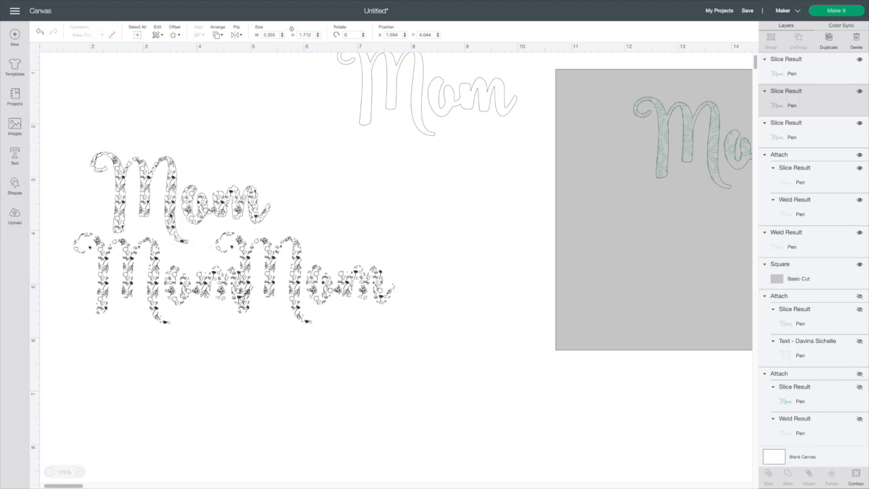
{"action": "left_click", "coordinate": [198, 201]}
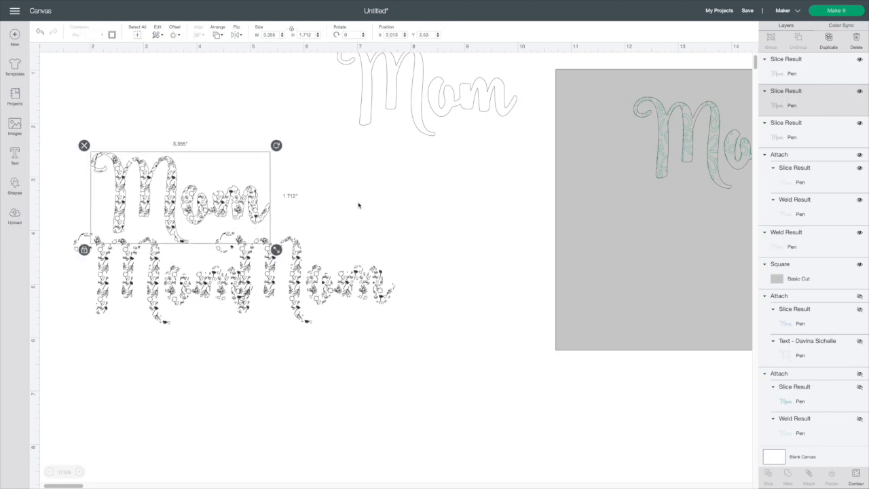
{"action": "left_click_drag", "start_coordinate": [343, 282], "coordinate": [403, 210]}
Place the remaining "Mom" outline over the separated floral "Mom" slice result so the two line up.
{"action": "left_click_drag", "start_coordinate": [416, 129], "coordinate": [362, 238]}
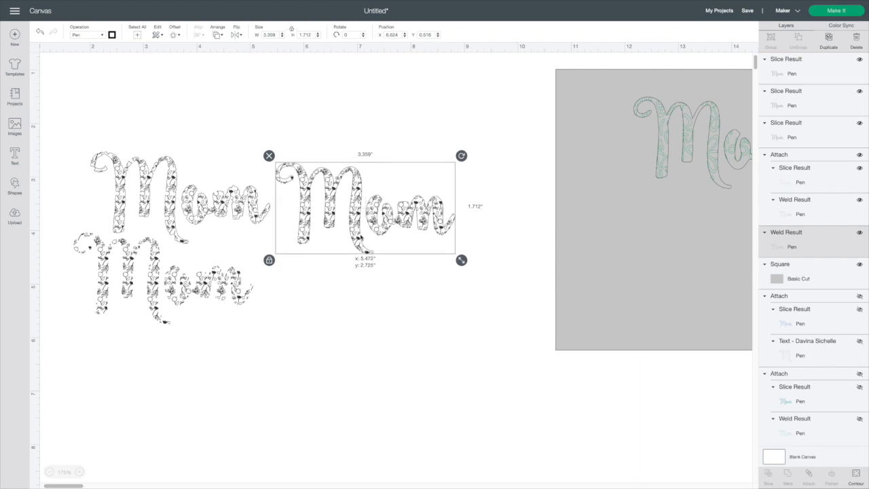
{"action": "left_click_drag", "start_coordinate": [361, 237], "coordinate": [361, 238]}
{"action": "left_click", "coordinate": [377, 264]}
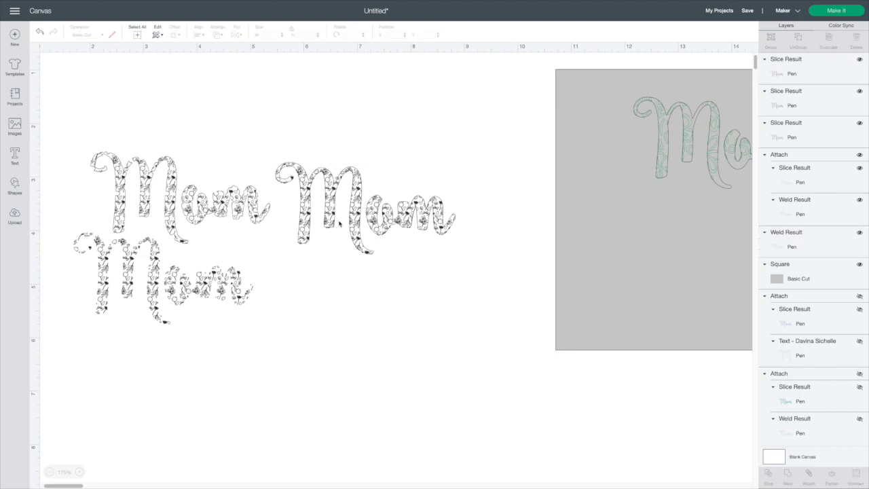
{"action": "left_click", "coordinate": [355, 200]}
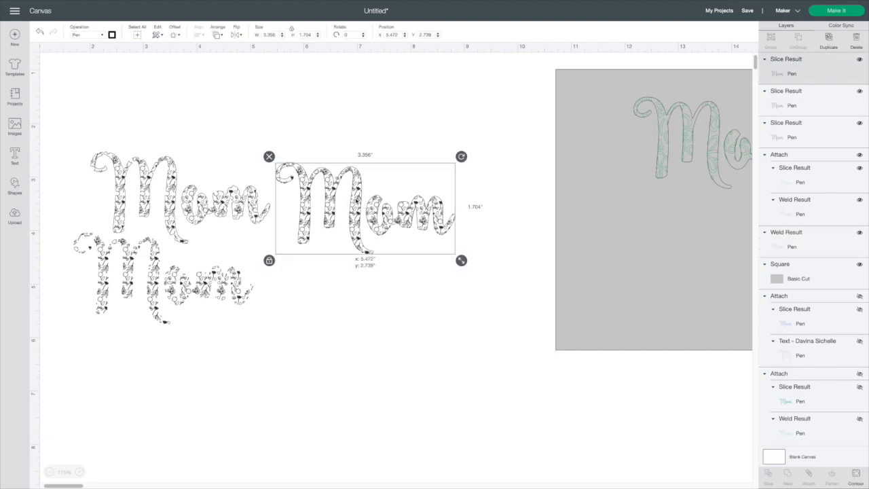
Delete the leftover "Mom" pieces and attach the aligned "Mom" outline to its floral slice result.
{"action": "left_click_drag", "start_coordinate": [356, 200], "coordinate": [357, 199]}
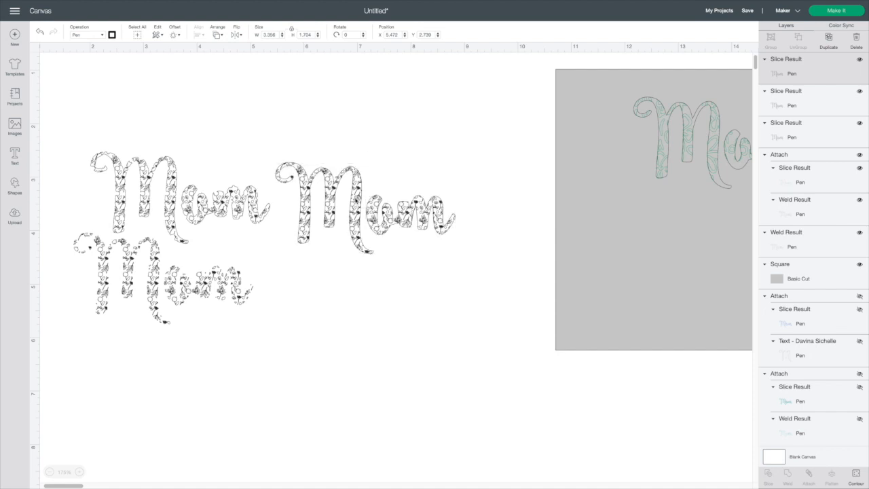
{"action": "left_click", "coordinate": [358, 304]}
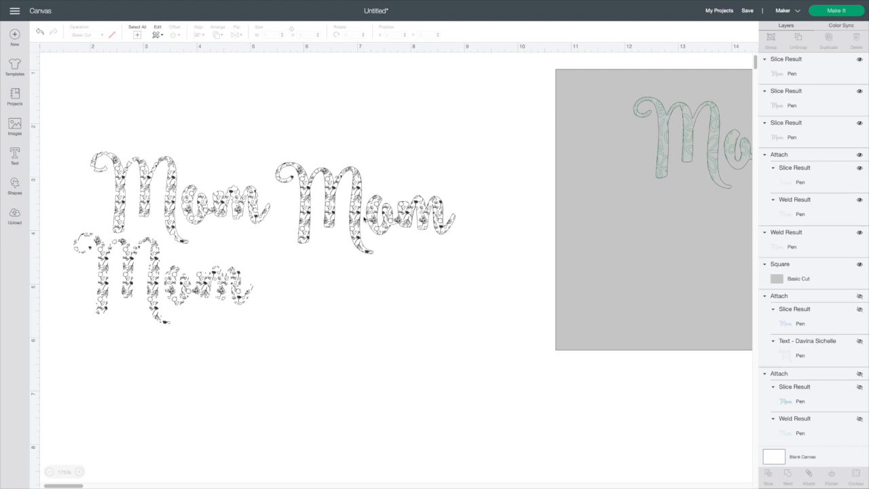
{"action": "left_click_drag", "start_coordinate": [163, 199], "coordinate": [155, 312]}
{"action": "left_click", "coordinate": [133, 200]}
{"action": "left_click_drag", "start_coordinate": [165, 195], "coordinate": [116, 300]}
{"action": "key", "text": "Delete"}
{"action": "left_click_drag", "start_coordinate": [269, 145], "coordinate": [384, 259]}
{"action": "left_click", "coordinate": [808, 479]}
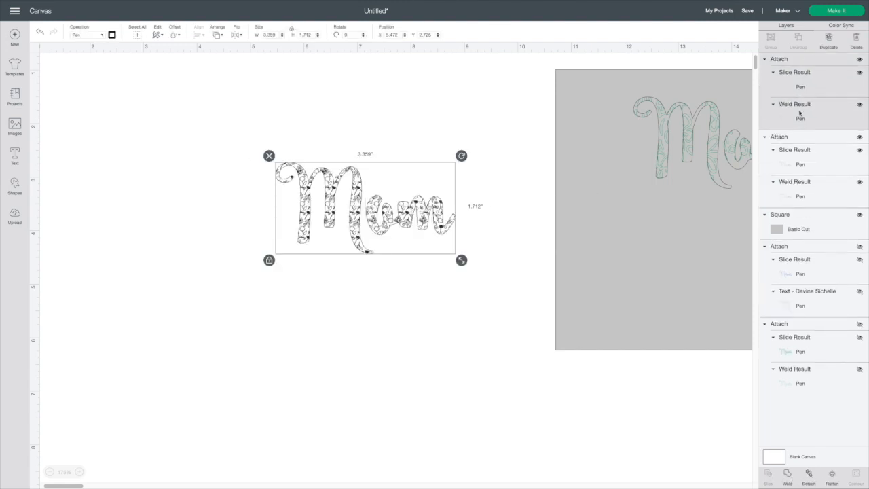
Set the attached floral "Mom" lettering's pen to GG - Glitter Gel (0.8mm) in Peacock.
{"action": "left_click", "coordinate": [800, 113]}
{"action": "left_click", "coordinate": [111, 34]}
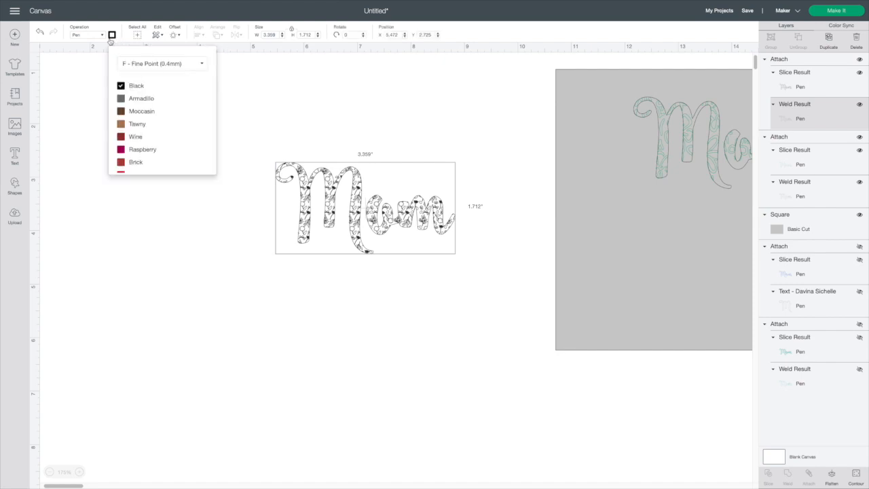
{"action": "left_click", "coordinate": [159, 64]}
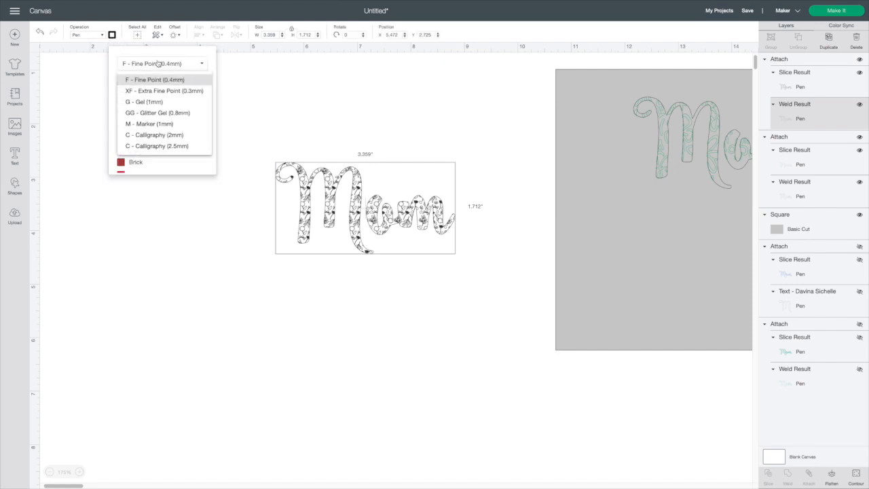
{"action": "left_click", "coordinate": [159, 113]}
{"action": "scroll", "coordinate": [155, 113], "scroll_direction": "down", "scroll_amount": 5}
{"action": "scroll", "coordinate": [156, 113], "scroll_direction": "down", "scroll_amount": 2}
{"action": "left_click", "coordinate": [140, 130]}
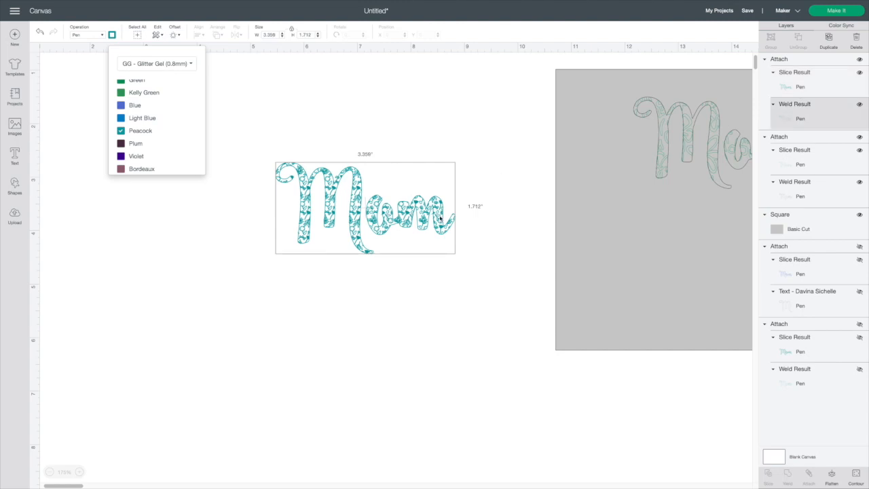
Move the green-patterned "Mom" off the grey card and place it above and beside the teal floral "Mom".
{"action": "left_click_drag", "start_coordinate": [661, 151], "coordinate": [371, 120]}
{"action": "left_click", "coordinate": [392, 248]}
{"action": "left_click_drag", "start_coordinate": [393, 248], "coordinate": [396, 268]}
{"action": "left_click", "coordinate": [435, 172]}
{"action": "left_click", "coordinate": [452, 161]}
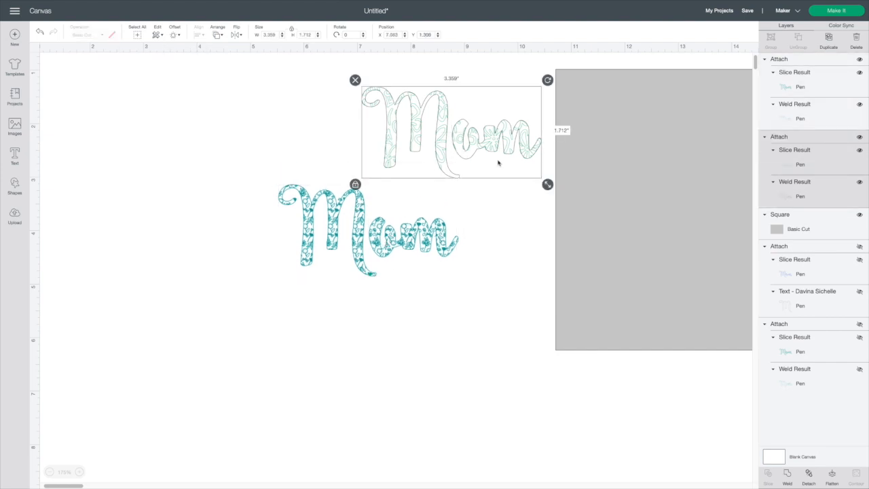
{"action": "left_click", "coordinate": [640, 158]}
Open the project's mat preparation and move both "Mom" letterings away from the corner of the Pen mat.
{"action": "left_click", "coordinate": [836, 11]}
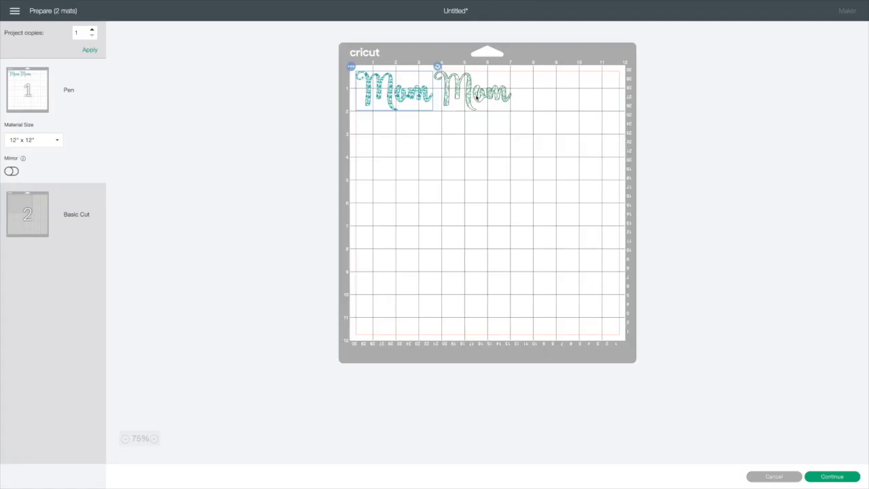
{"action": "left_click_drag", "start_coordinate": [477, 97], "coordinate": [543, 148]}
{"action": "left_click_drag", "start_coordinate": [395, 88], "coordinate": [431, 136]}
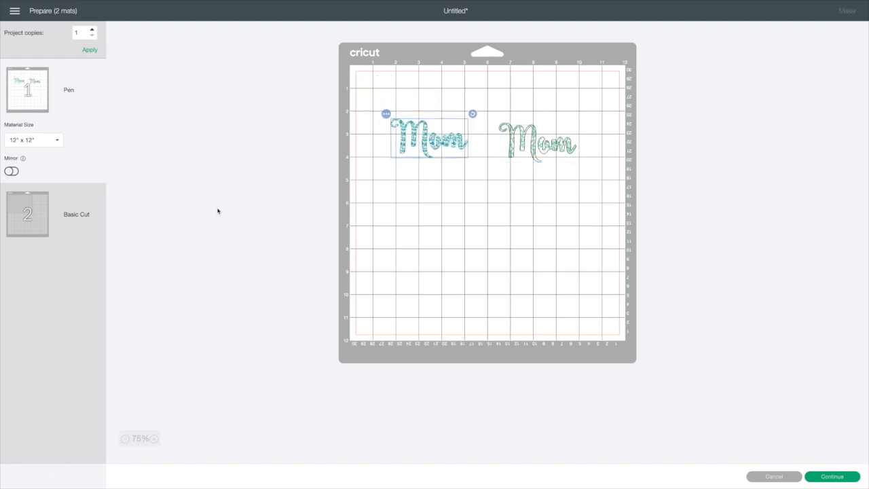
Move the card rectangle from the Basic Cut mat onto the Pen mat with the two "Mom" letterings.
{"action": "left_click", "coordinate": [27, 214]}
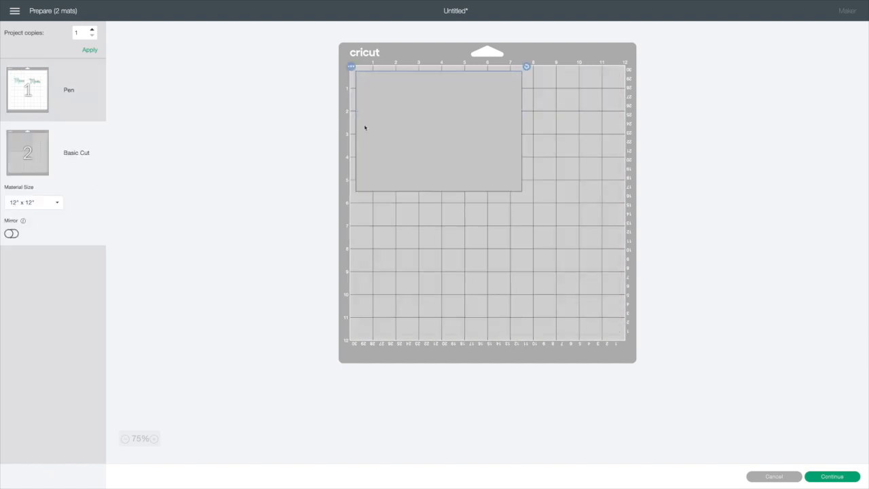
{"action": "left_click", "coordinate": [351, 66]}
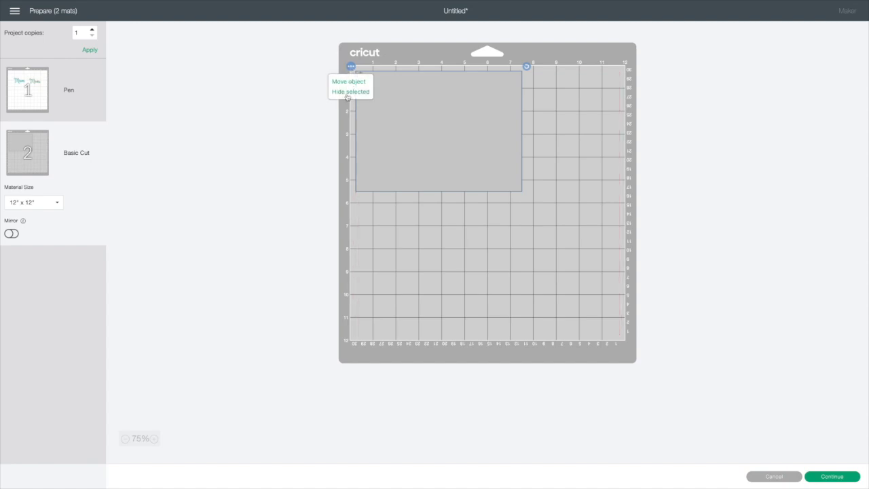
{"action": "left_click", "coordinate": [346, 83]}
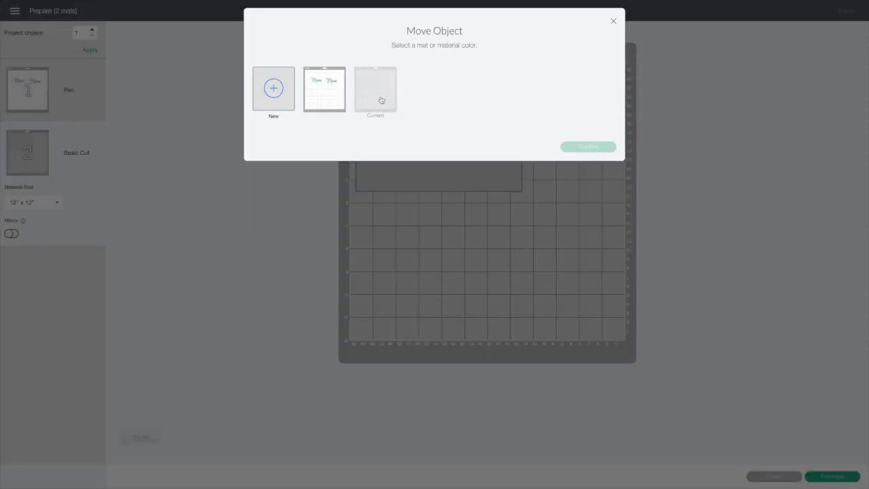
{"action": "left_click", "coordinate": [322, 101]}
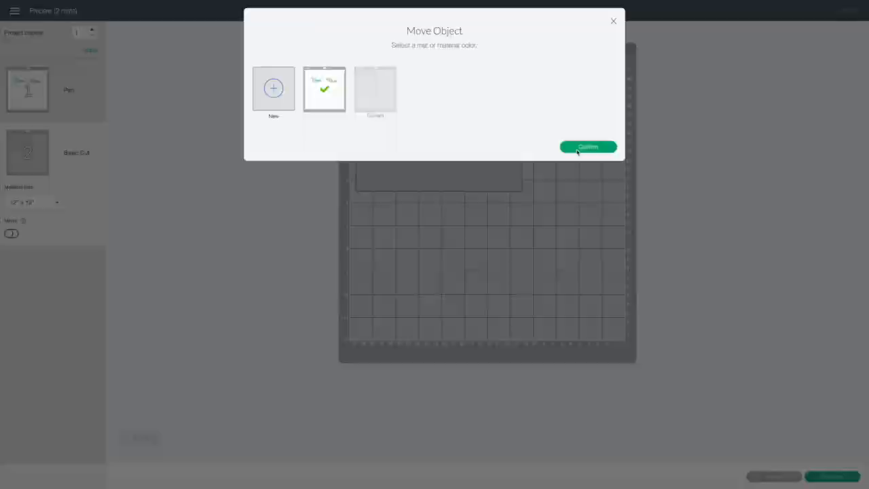
{"action": "left_click", "coordinate": [580, 148]}
Arrange the Pen mat with the teal floral "Mom" centred on the card rectangle and the green "Mom" below it.
{"action": "left_click_drag", "start_coordinate": [541, 154], "coordinate": [469, 273]}
{"action": "left_click_drag", "start_coordinate": [485, 124], "coordinate": [501, 143]}
{"action": "left_click_drag", "start_coordinate": [441, 147], "coordinate": [467, 152]}
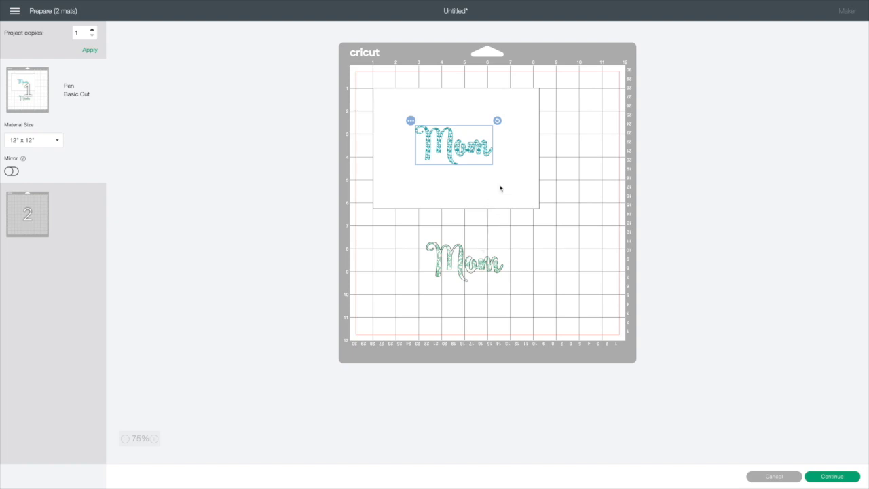
{"action": "left_click_drag", "start_coordinate": [471, 262], "coordinate": [456, 272]}
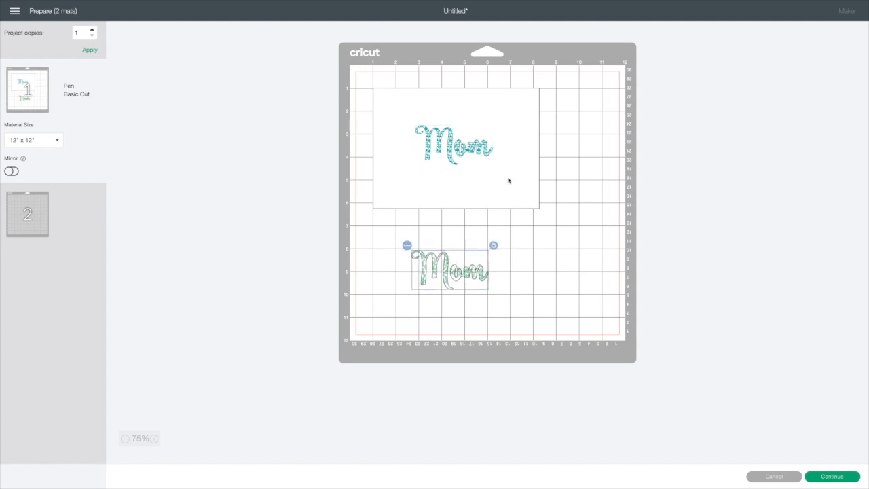
{"action": "left_click", "coordinate": [462, 153]}
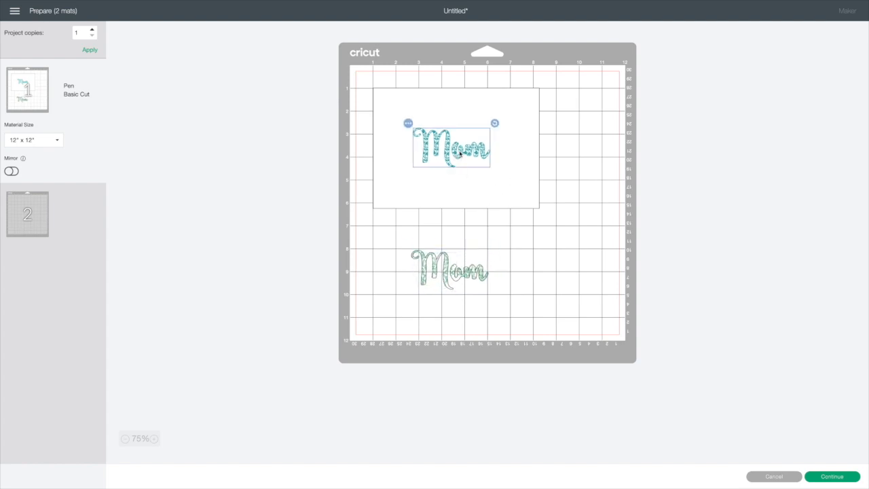
Move the card rectangle down over the green "Mom" and centre that lettering within it.
{"action": "left_click_drag", "start_coordinate": [510, 175], "coordinate": [509, 321]}
{"action": "left_click_drag", "start_coordinate": [460, 277], "coordinate": [463, 278]}
{"action": "left_click", "coordinate": [603, 255]}
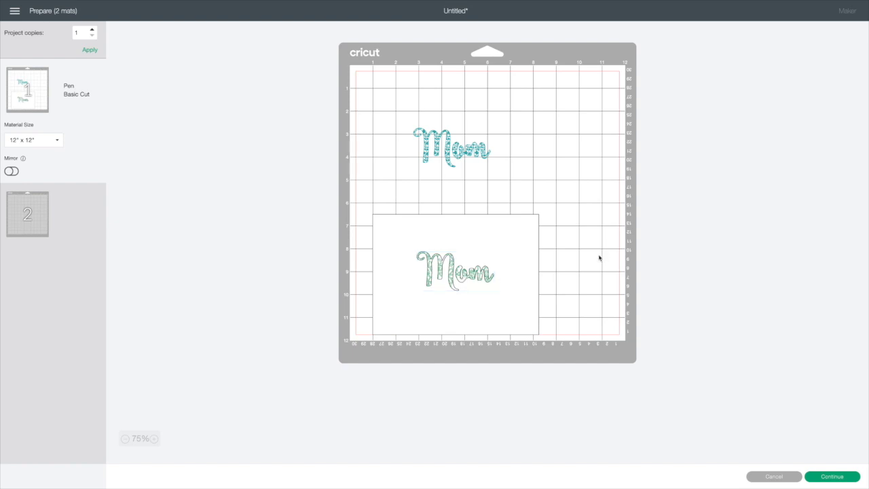
Hide the card rectangle on the Pen mat so only the two "Mom" letterings are drawn.
{"action": "left_click", "coordinate": [517, 237]}
{"action": "left_click", "coordinate": [369, 210]}
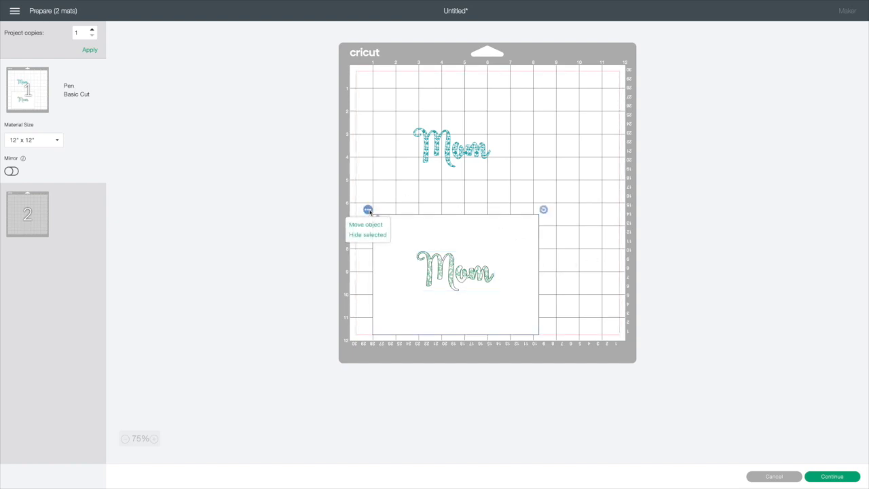
{"action": "left_click", "coordinate": [364, 234]}
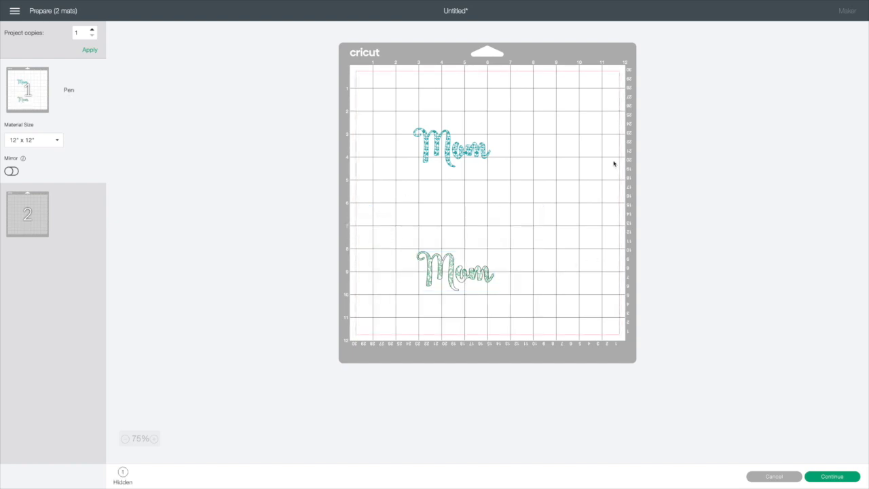